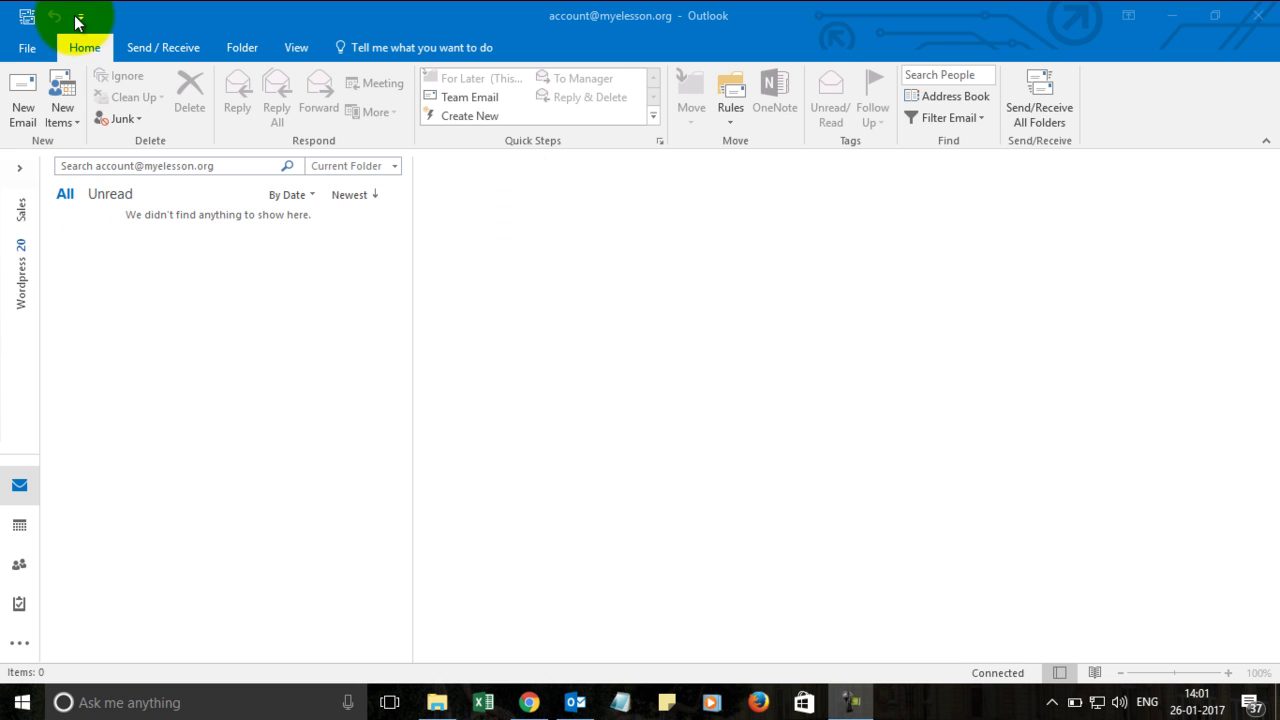
left_click(73, 124)
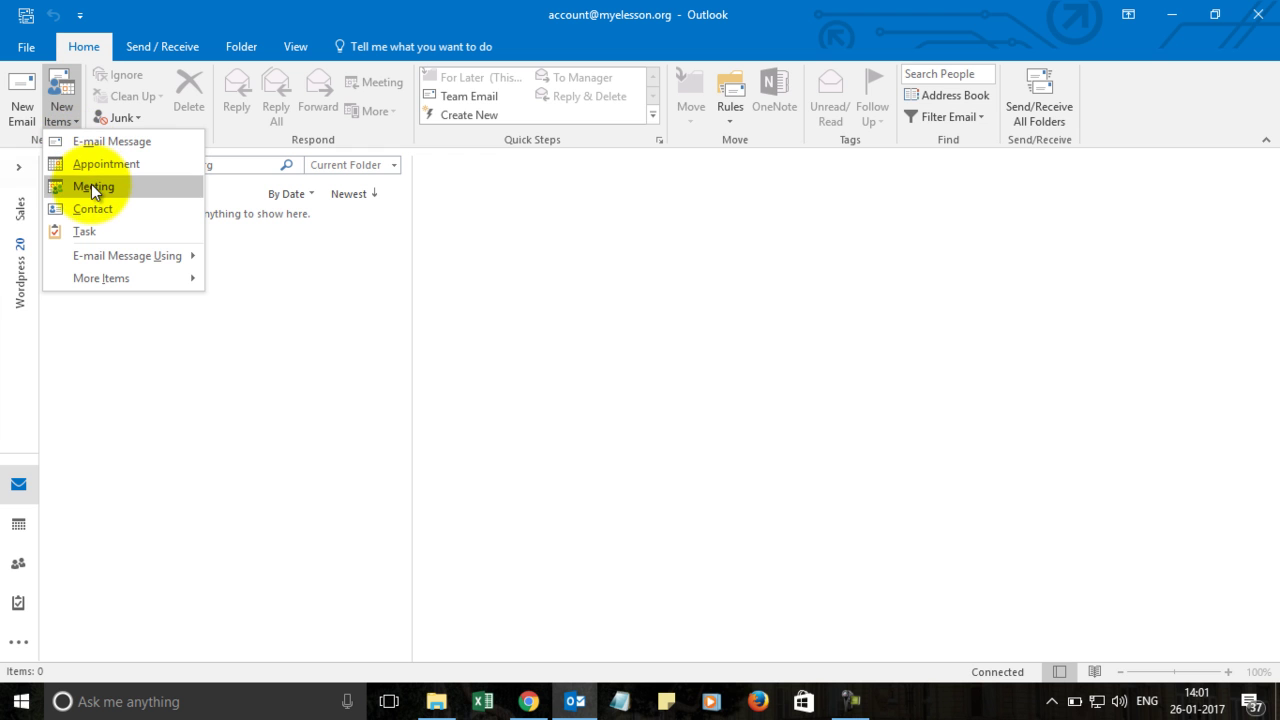
left_click(19, 525)
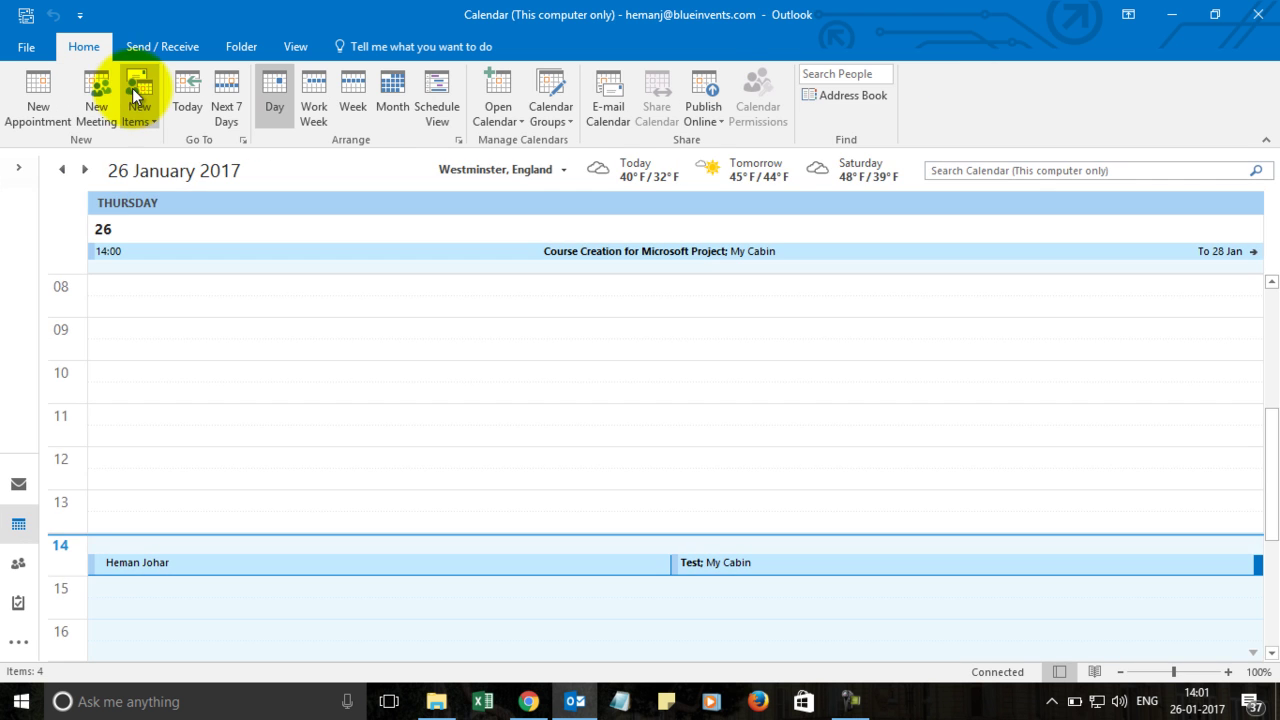
double_click(84, 46)
left_click(19, 484)
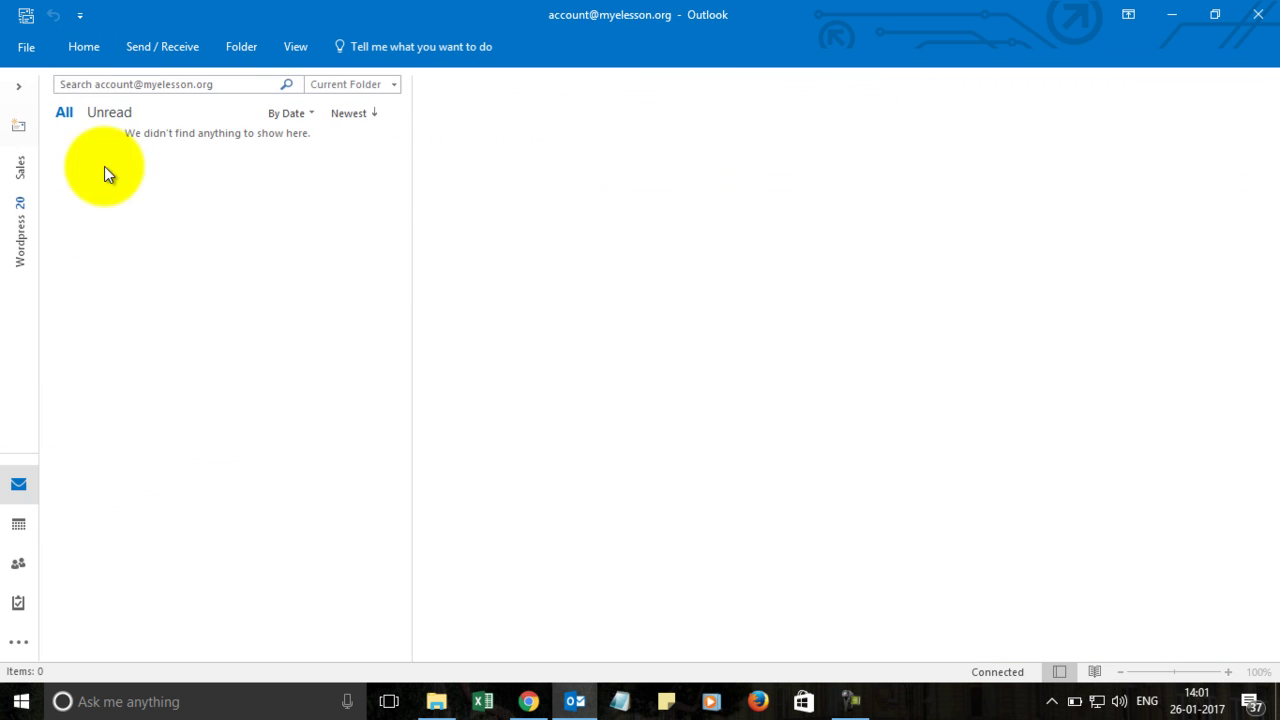
left_click(79, 47)
left_click(61, 113)
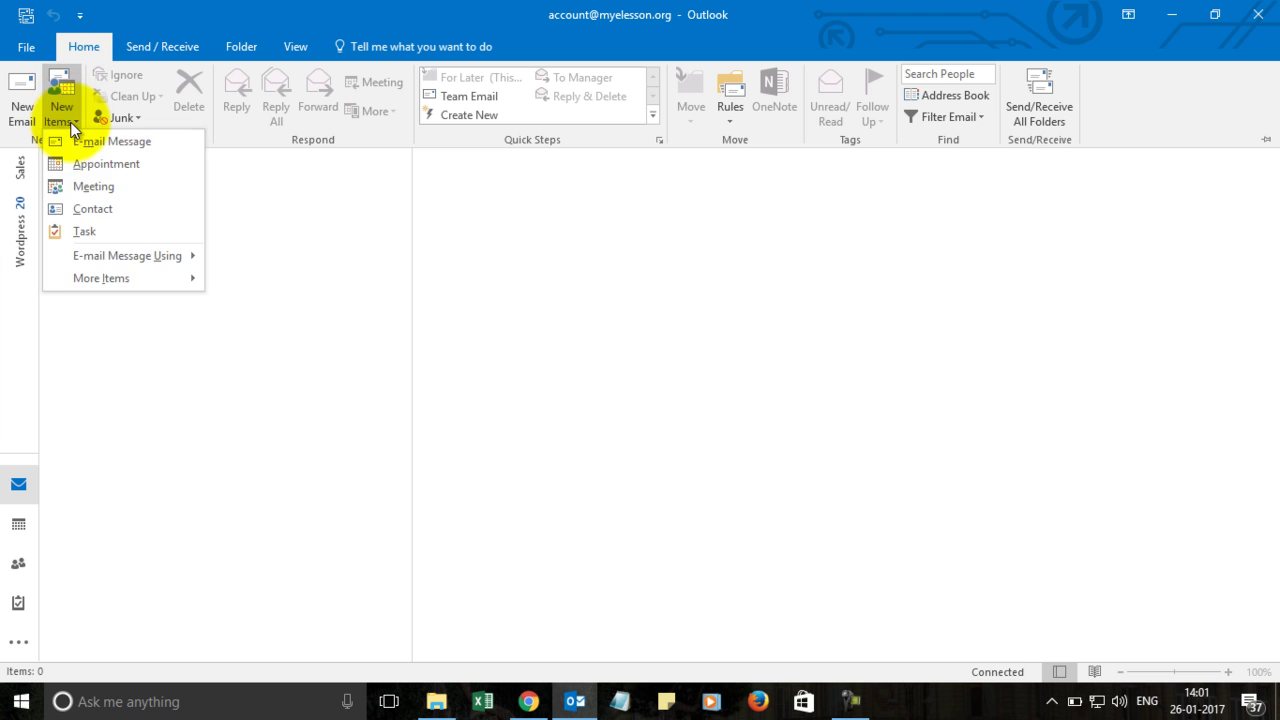
left_click(87, 192)
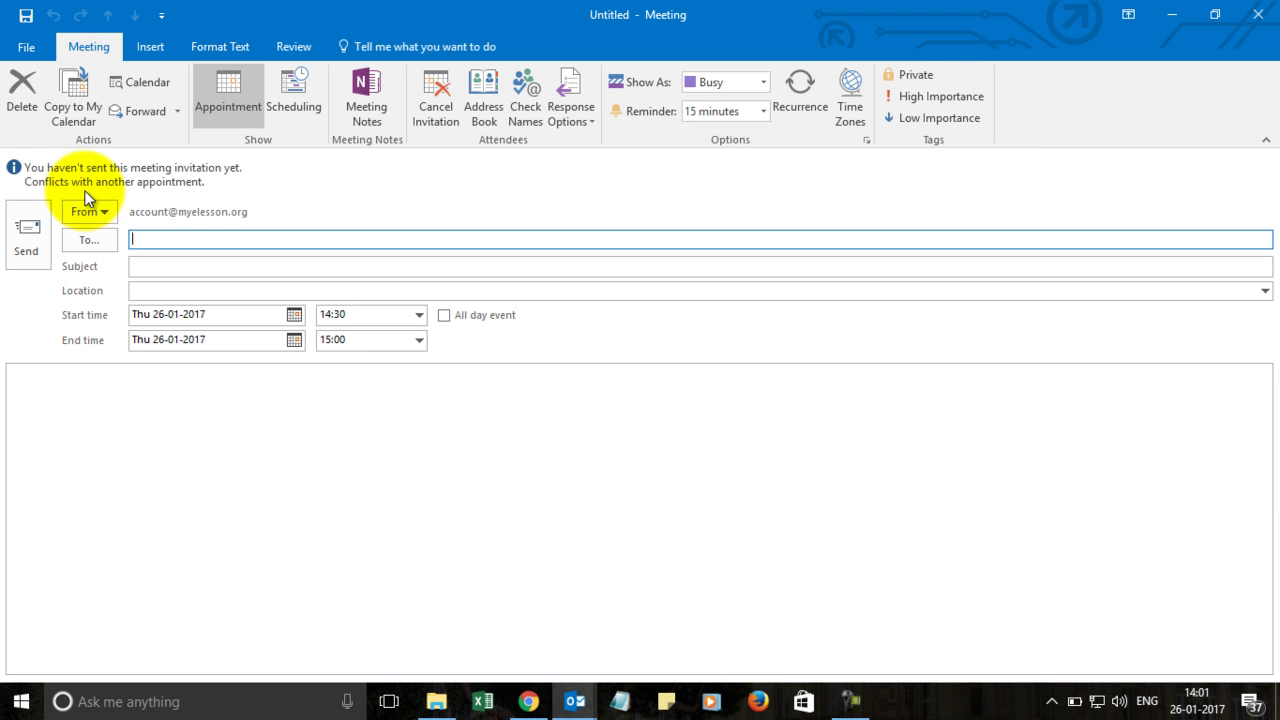
left_click(131, 410)
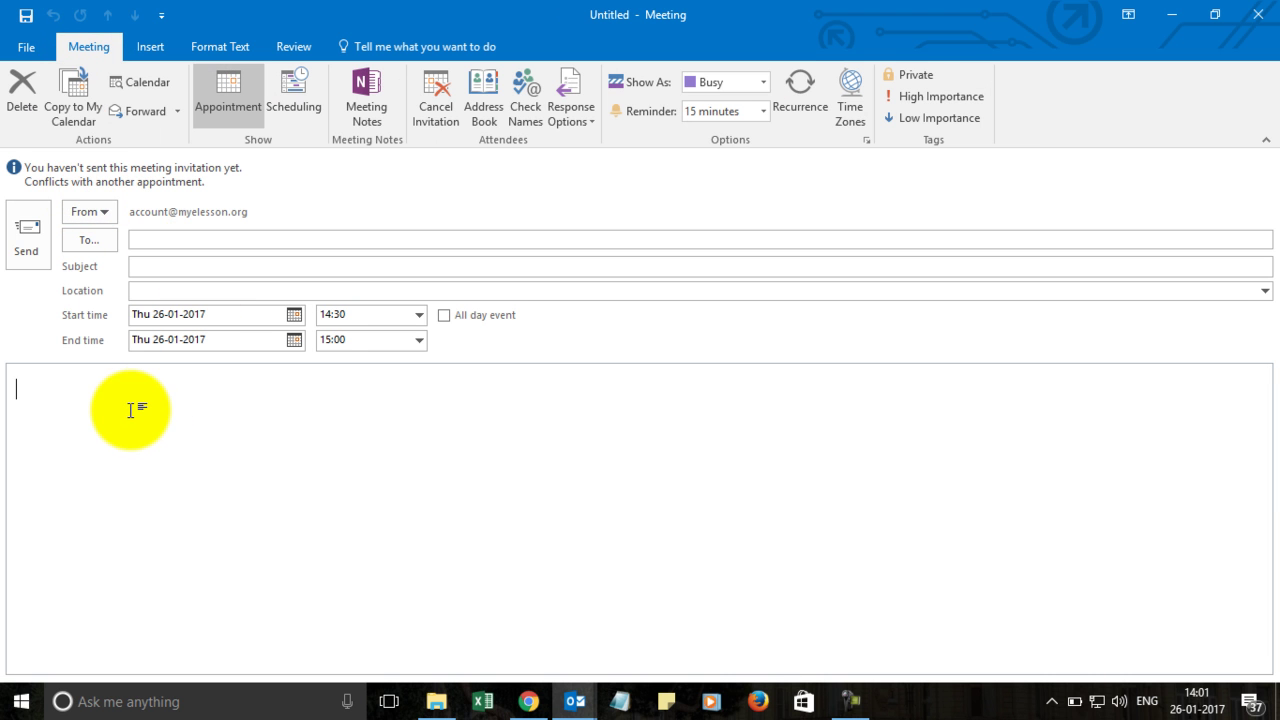
type("www.myelesson.org, www.myelesson.org")
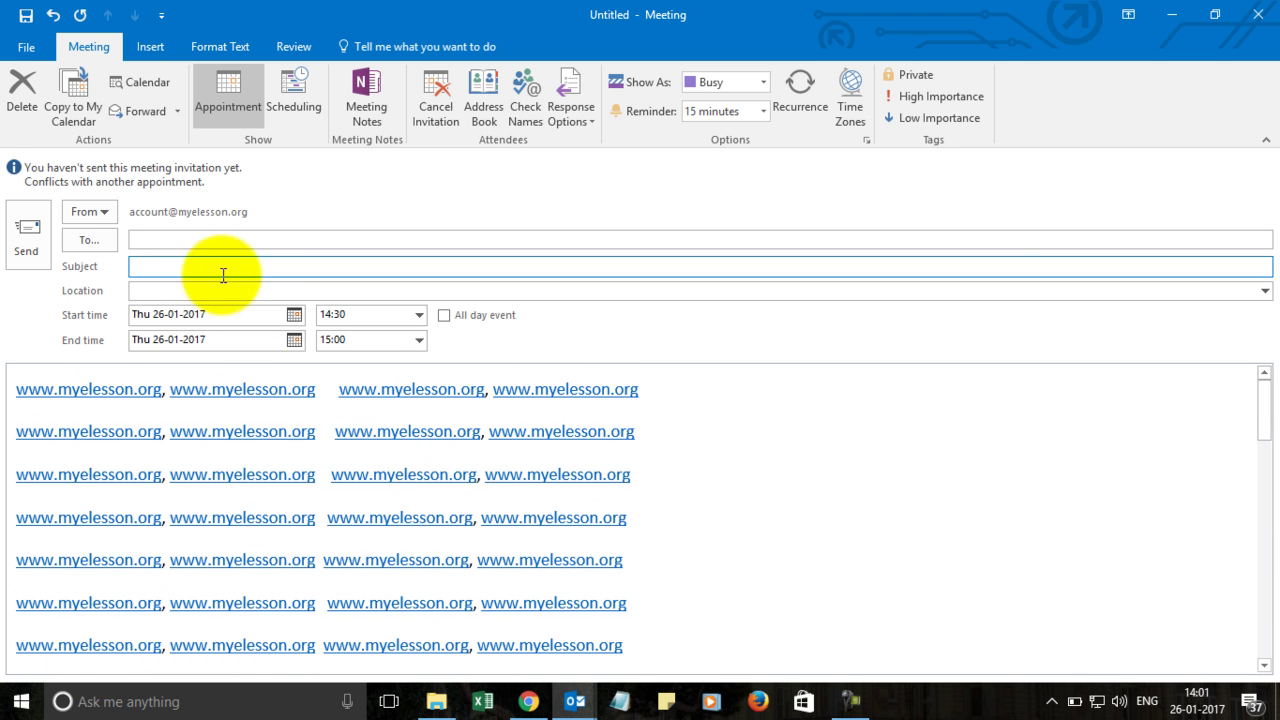
Add the first suggested address matching "user" as the meeting's recipient.
left_click(139, 236)
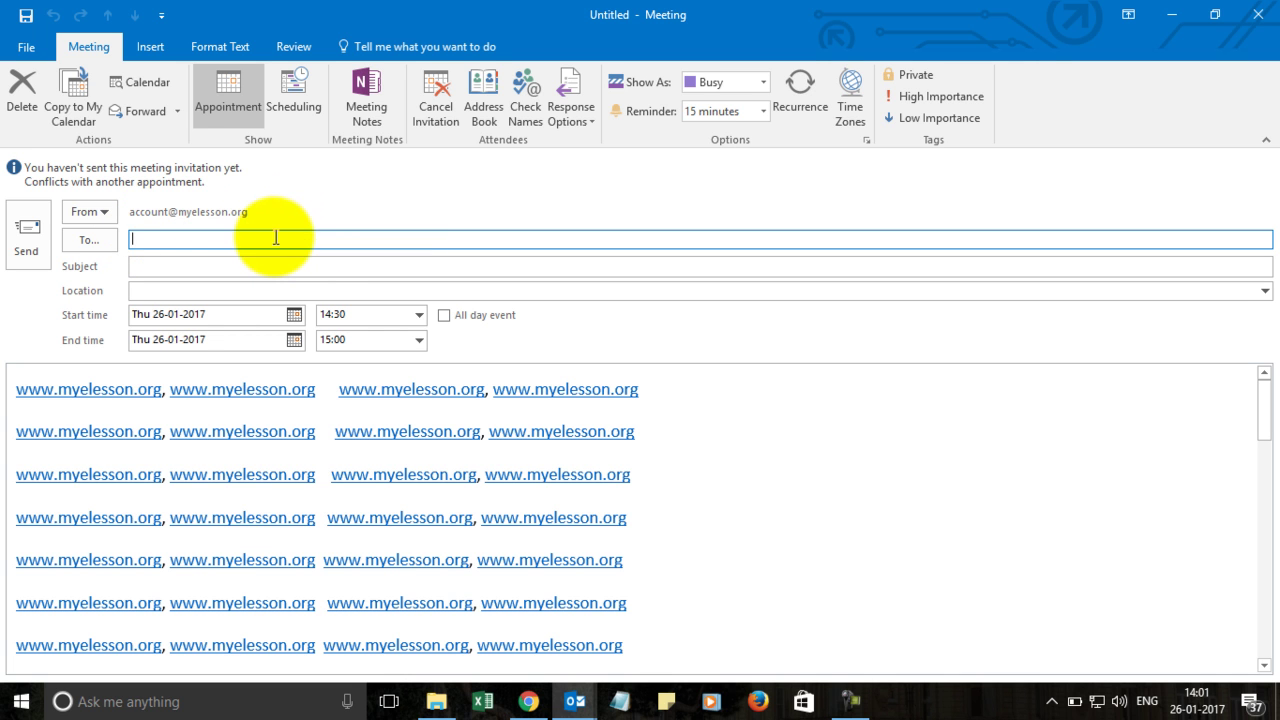
type("user")
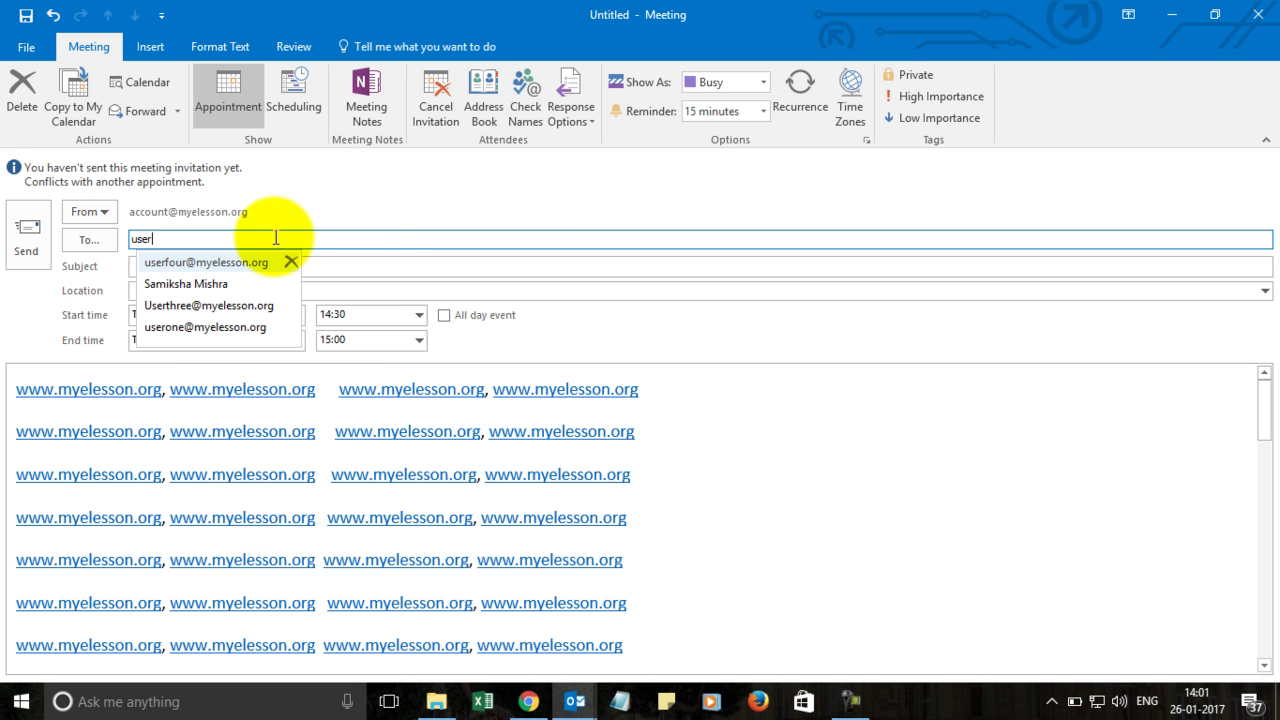
left_click(237, 264)
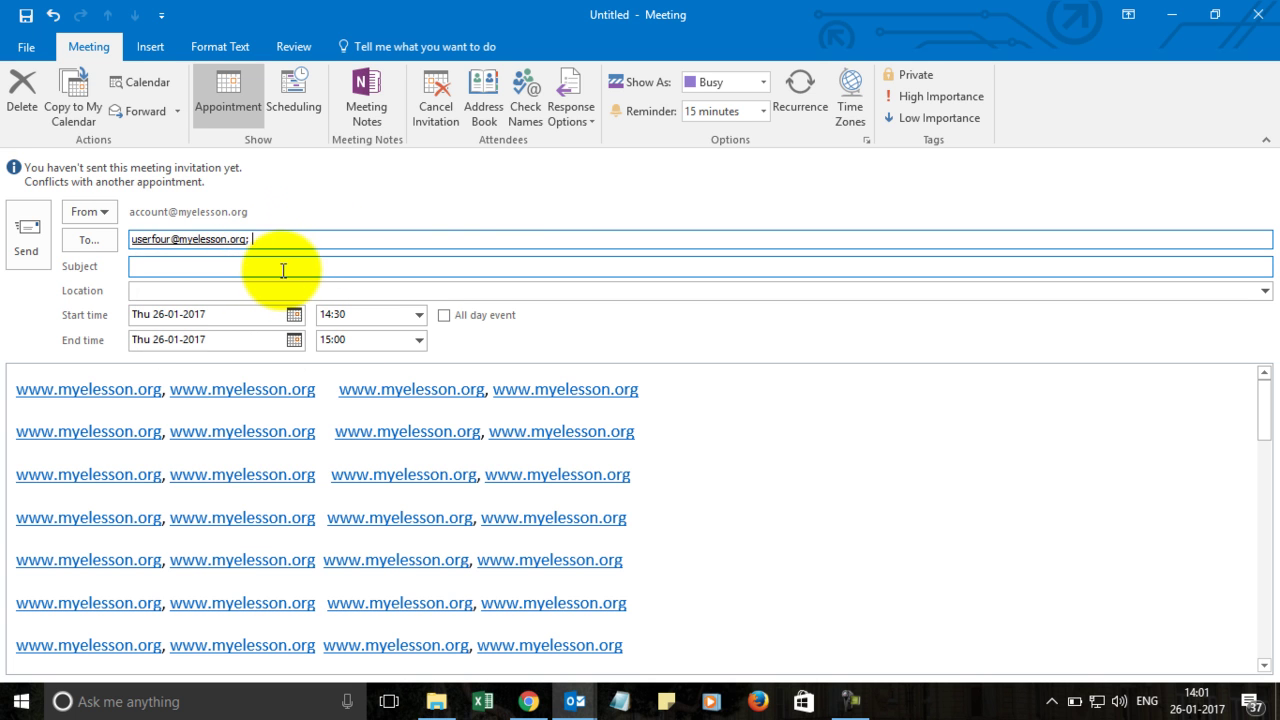
Enter "Microsoft Advanced Excel Course" as the meeting subject.
left_click(282, 266)
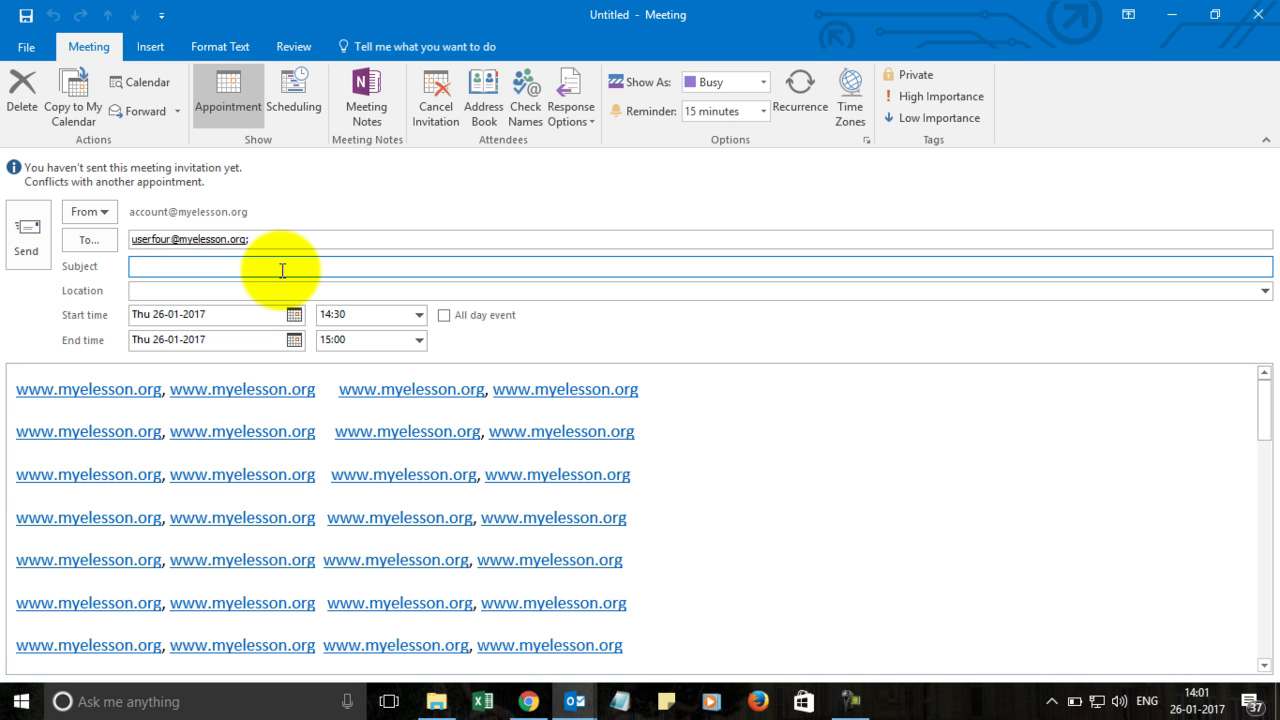
type("Microsoft Advanced Excel course")
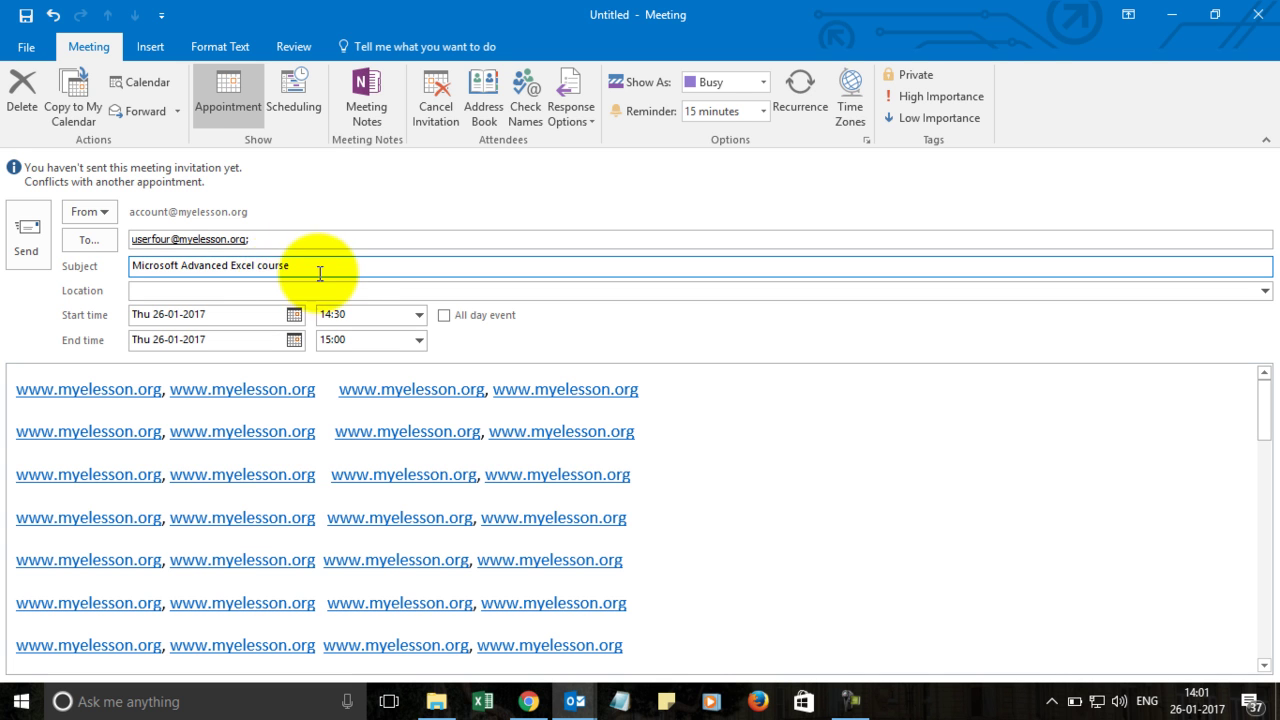
left_click_drag(320, 266, 230, 265)
left_click(266, 264)
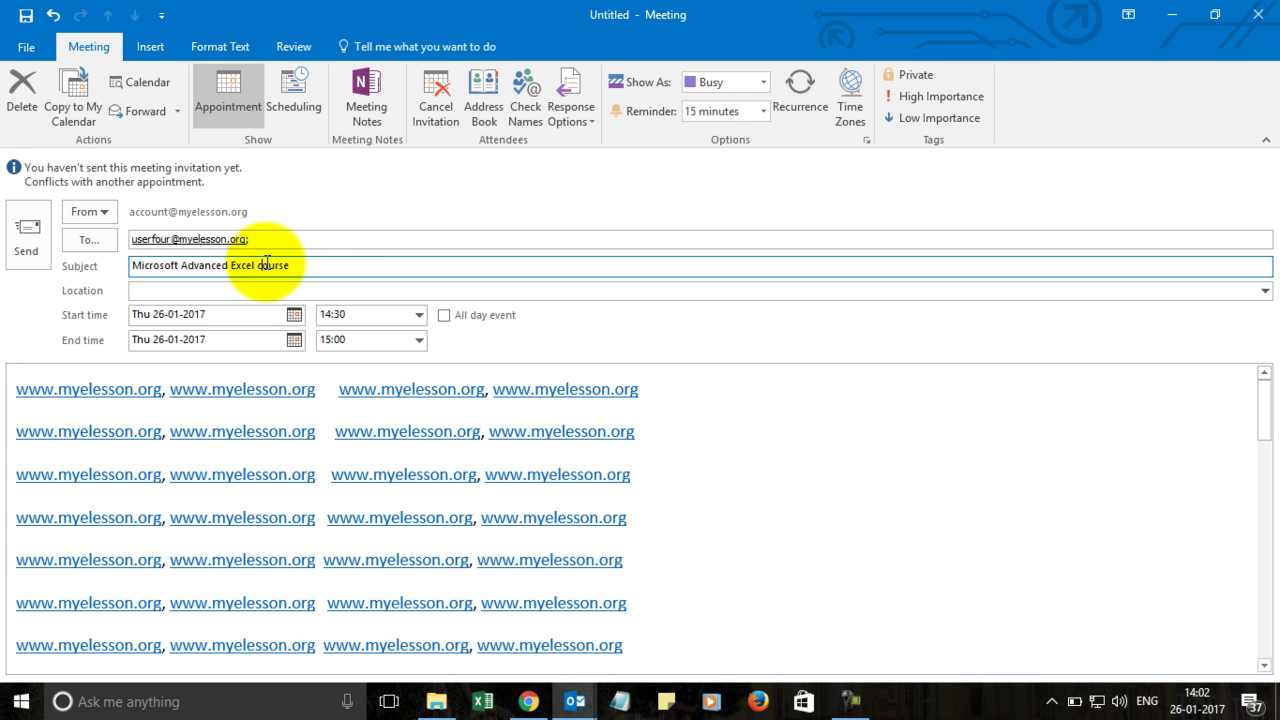
key("BackSpace")
type("C")
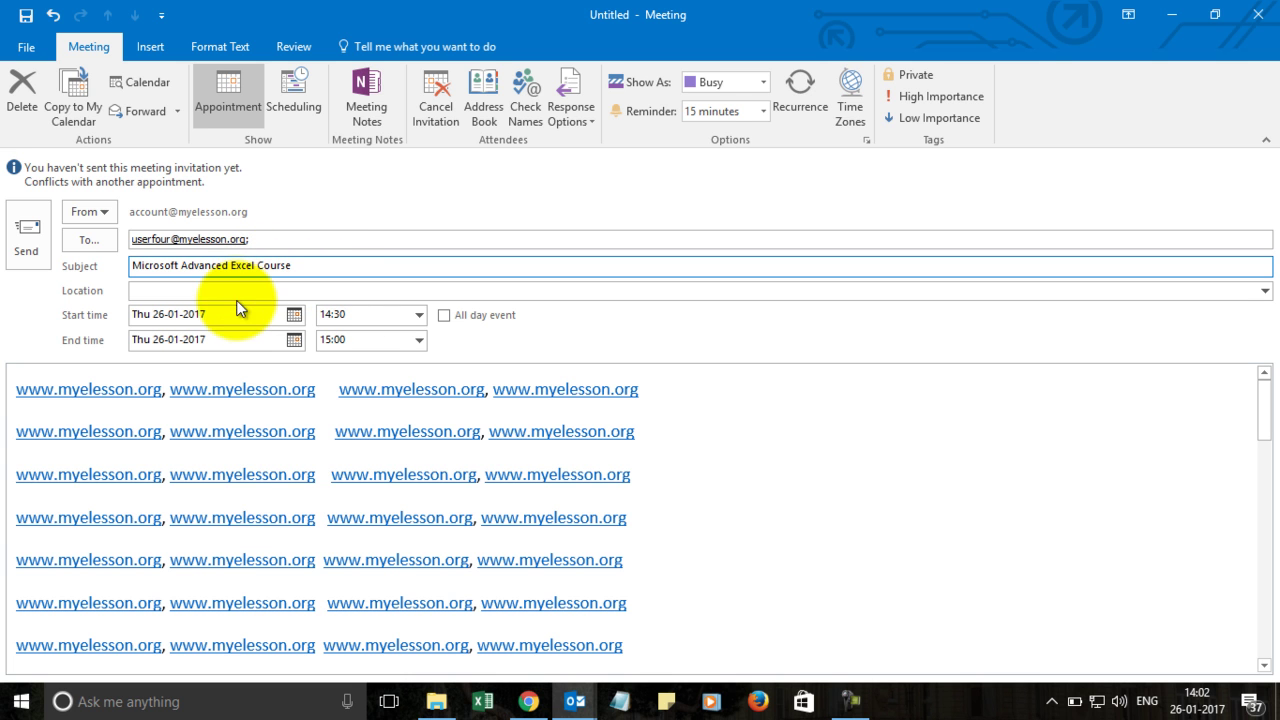
Set the meeting location to "My Cabin".
left_click(246, 293)
type("My")
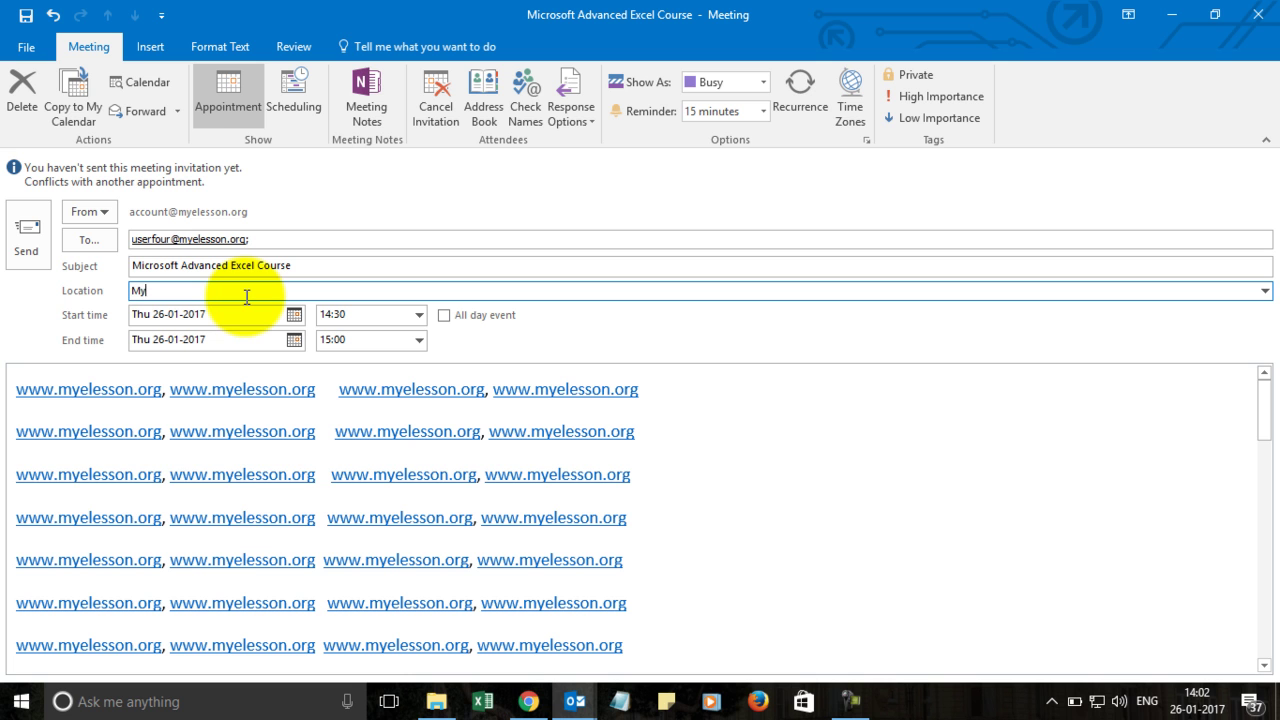
type(" Cabin")
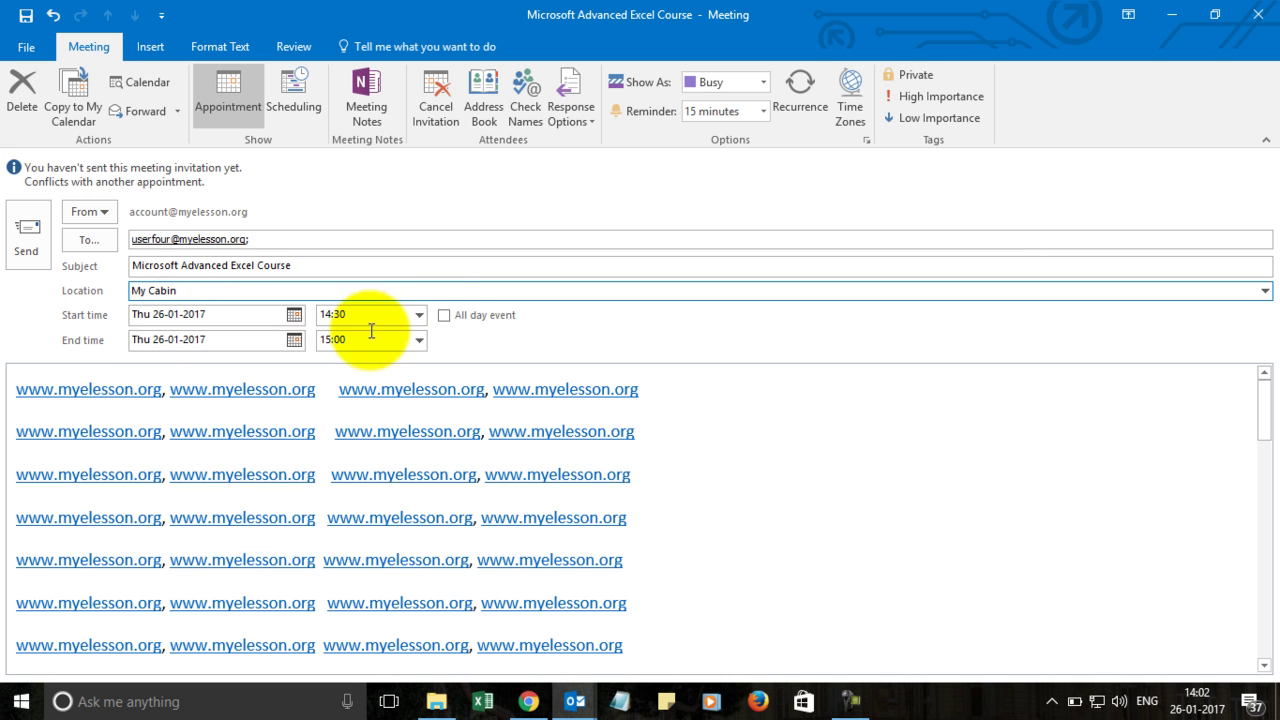
Try marking the meeting as an all-day event, and return it to a timed meeting.
left_click(443, 316)
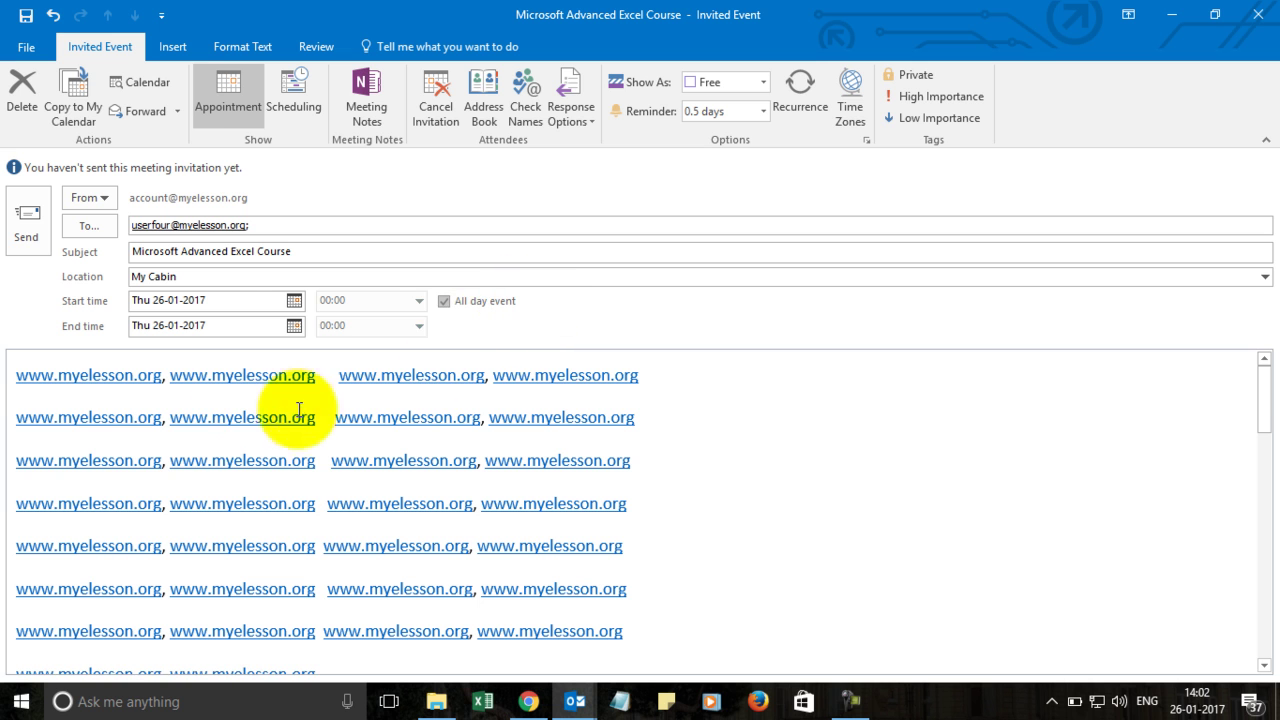
left_click(208, 308)
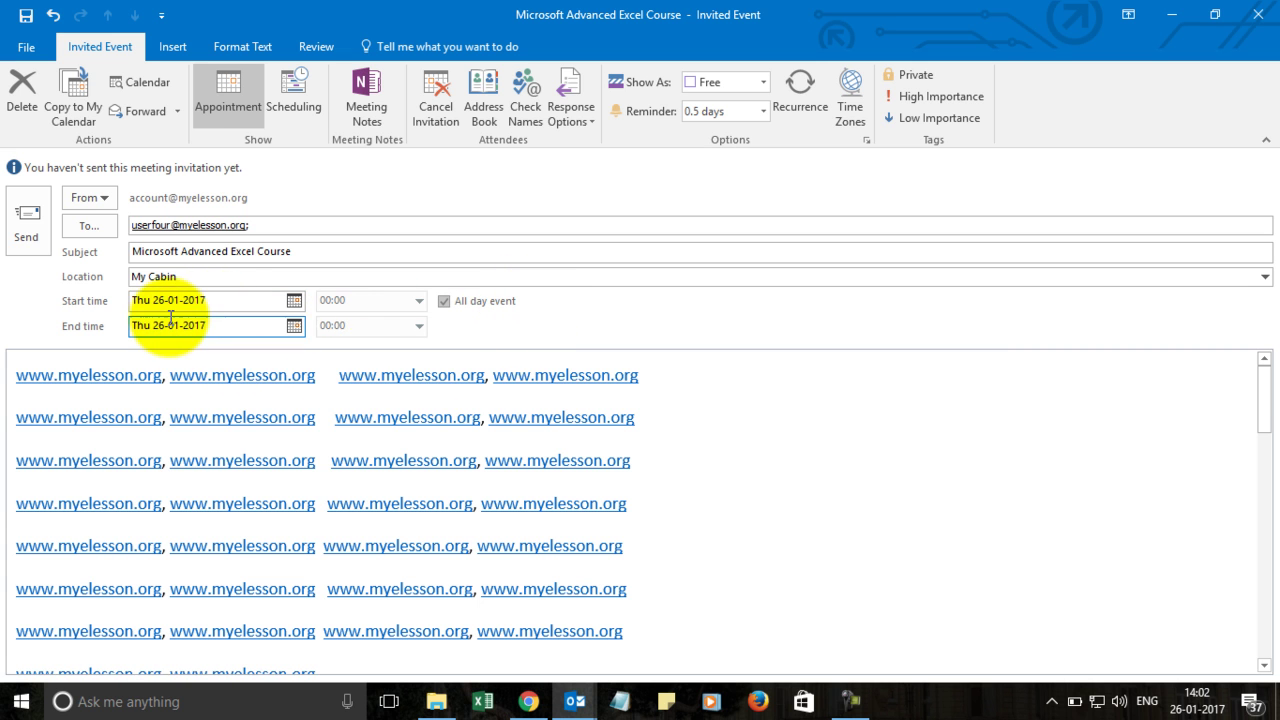
left_click(445, 300)
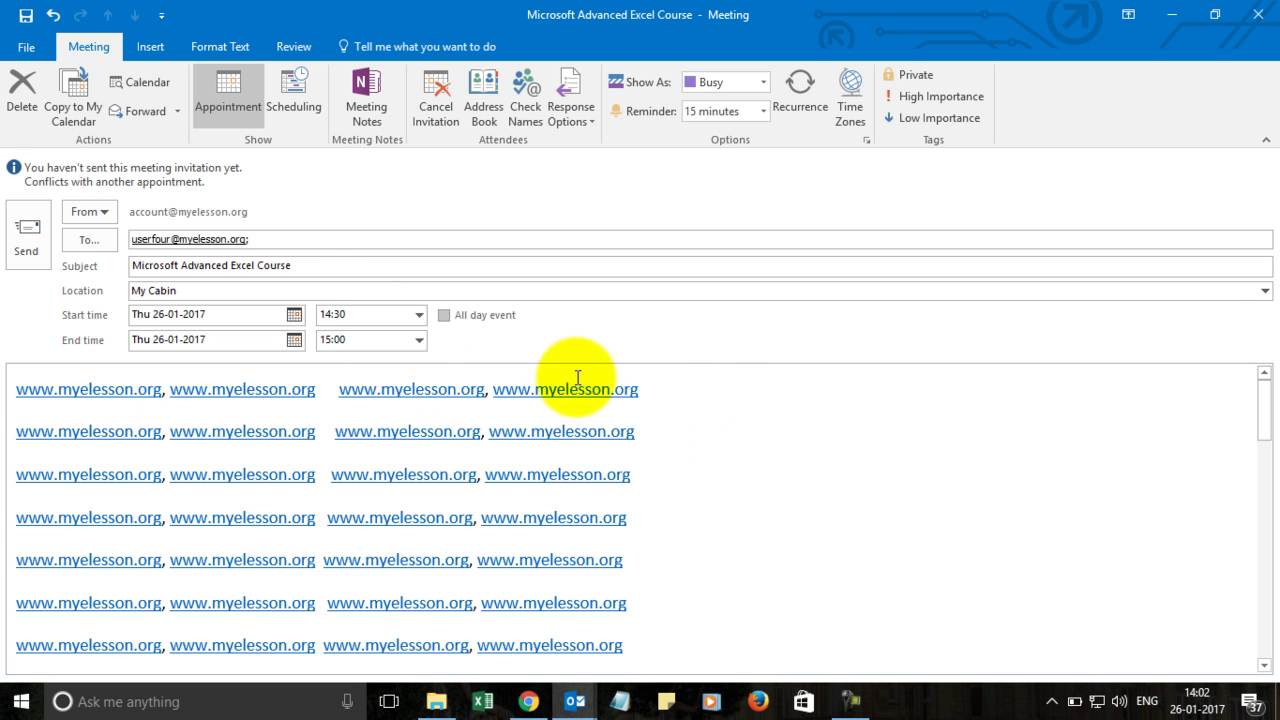
Add the second contact listed in the address book as an optional attendee of the meeting.
left_click(320, 240)
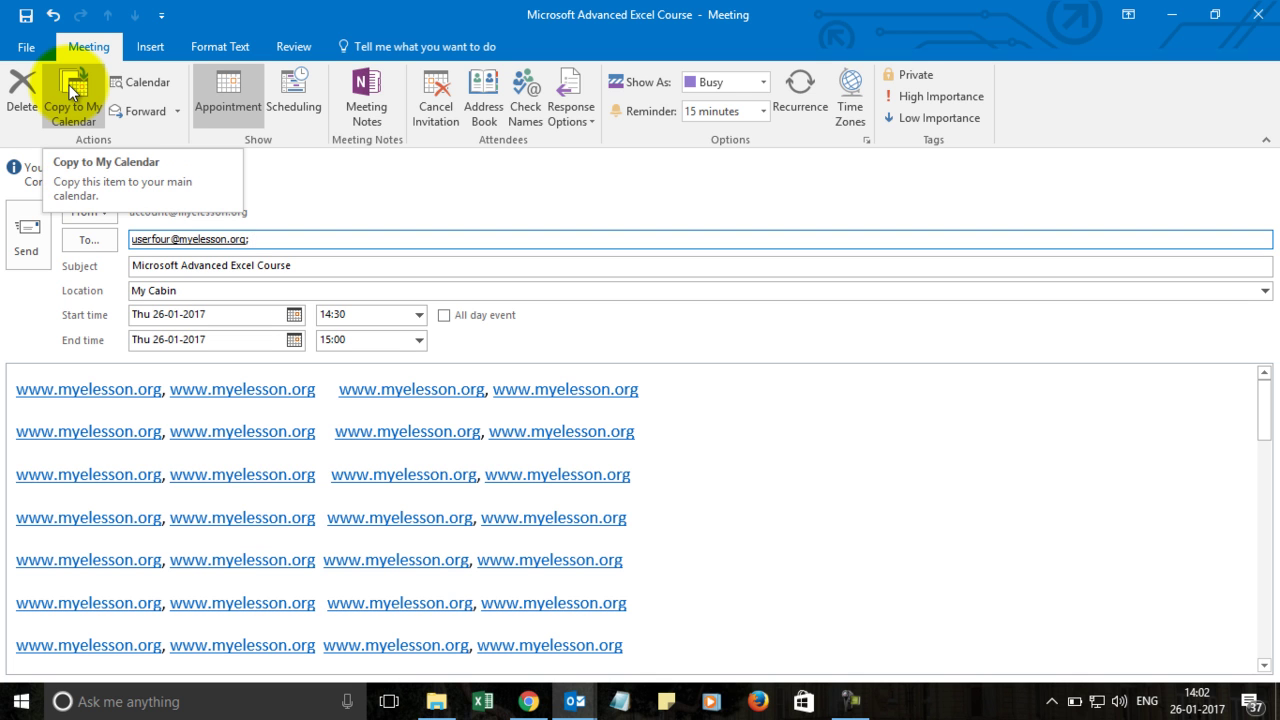
left_click(480, 88)
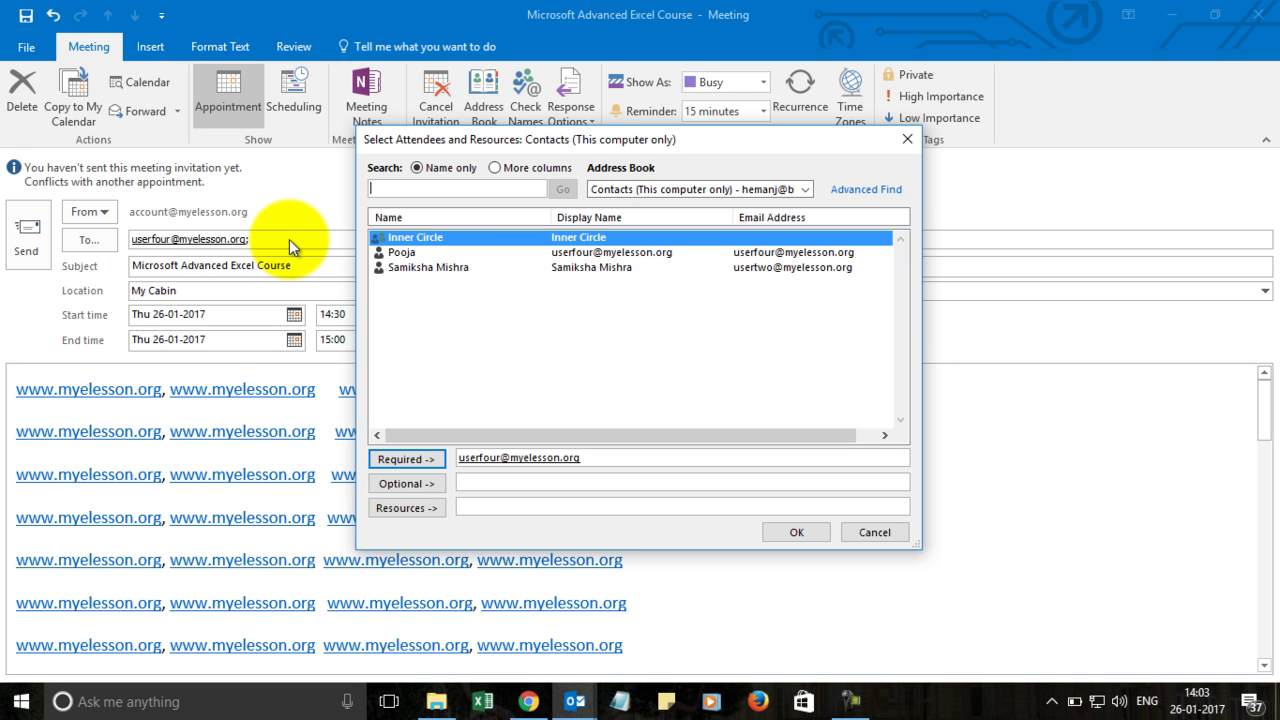
left_click(410, 253)
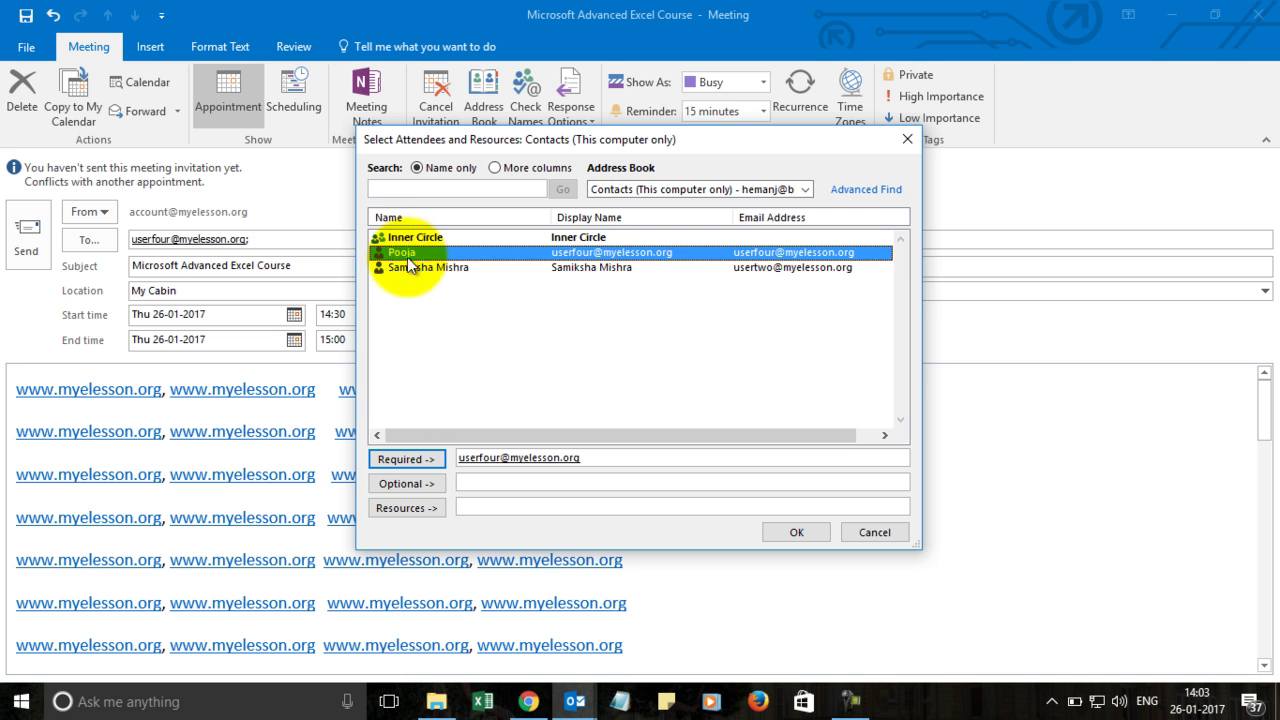
left_click(554, 483)
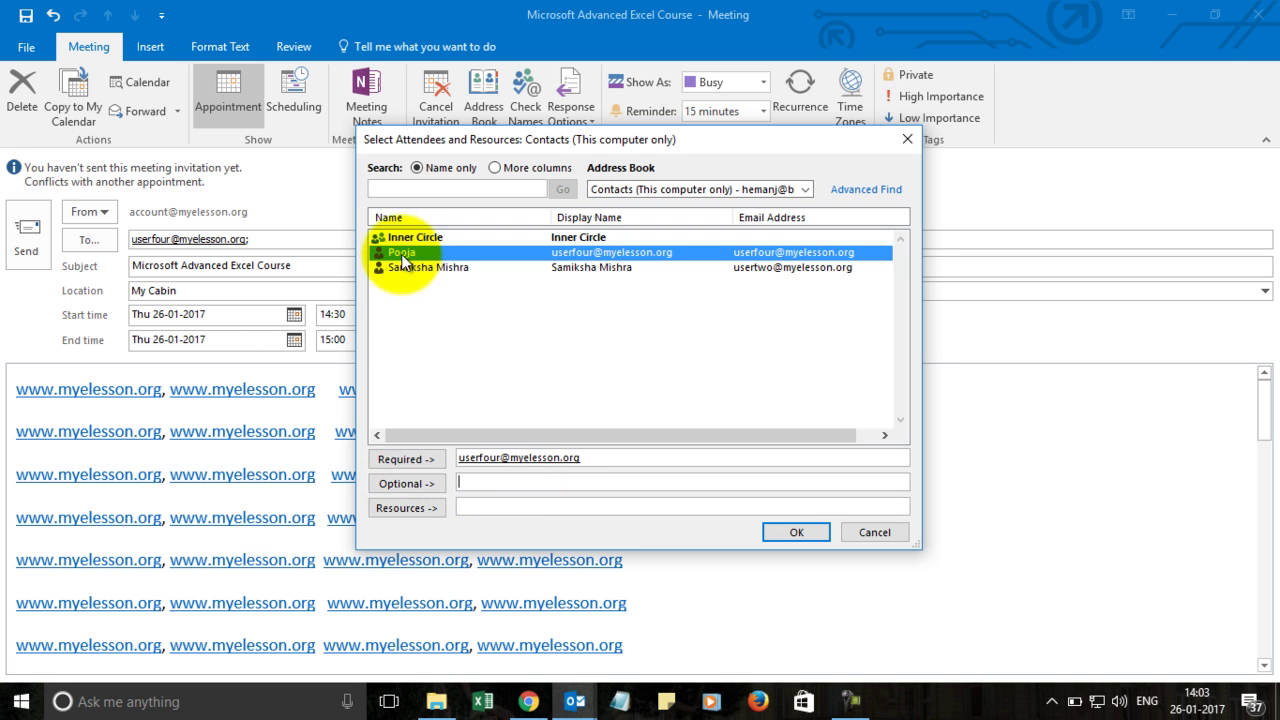
left_click(421, 483)
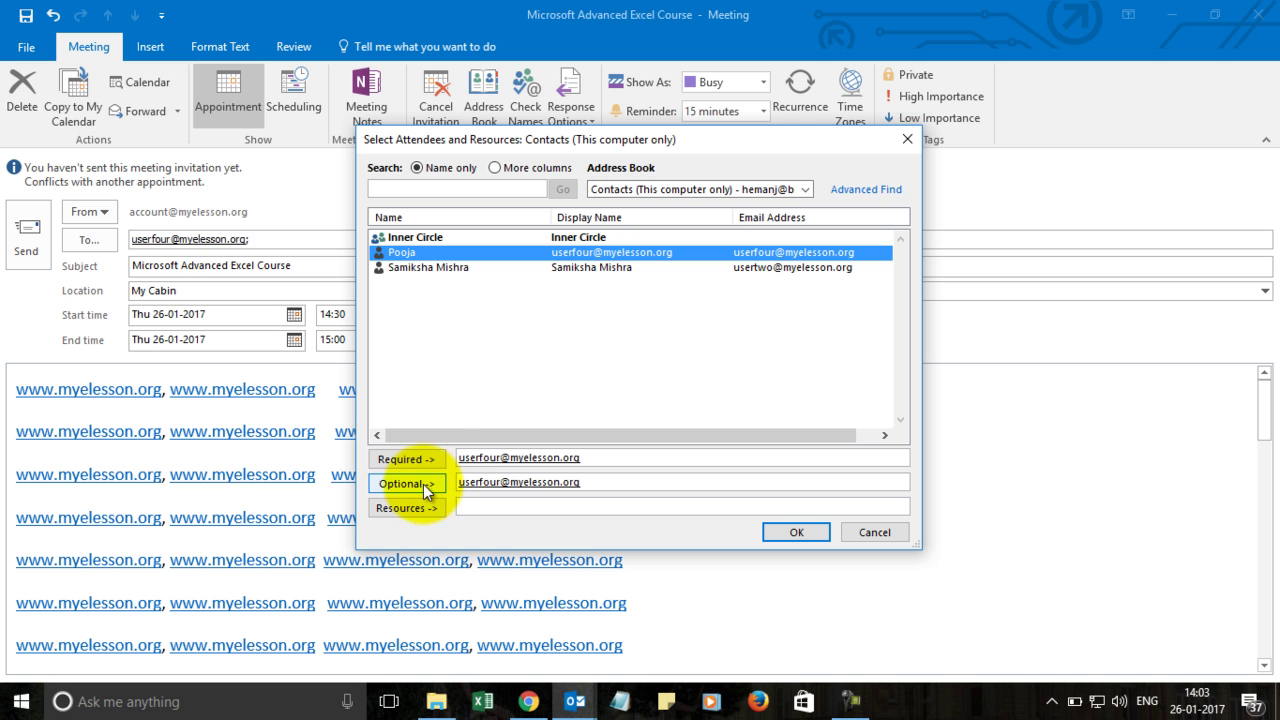
left_click(796, 533)
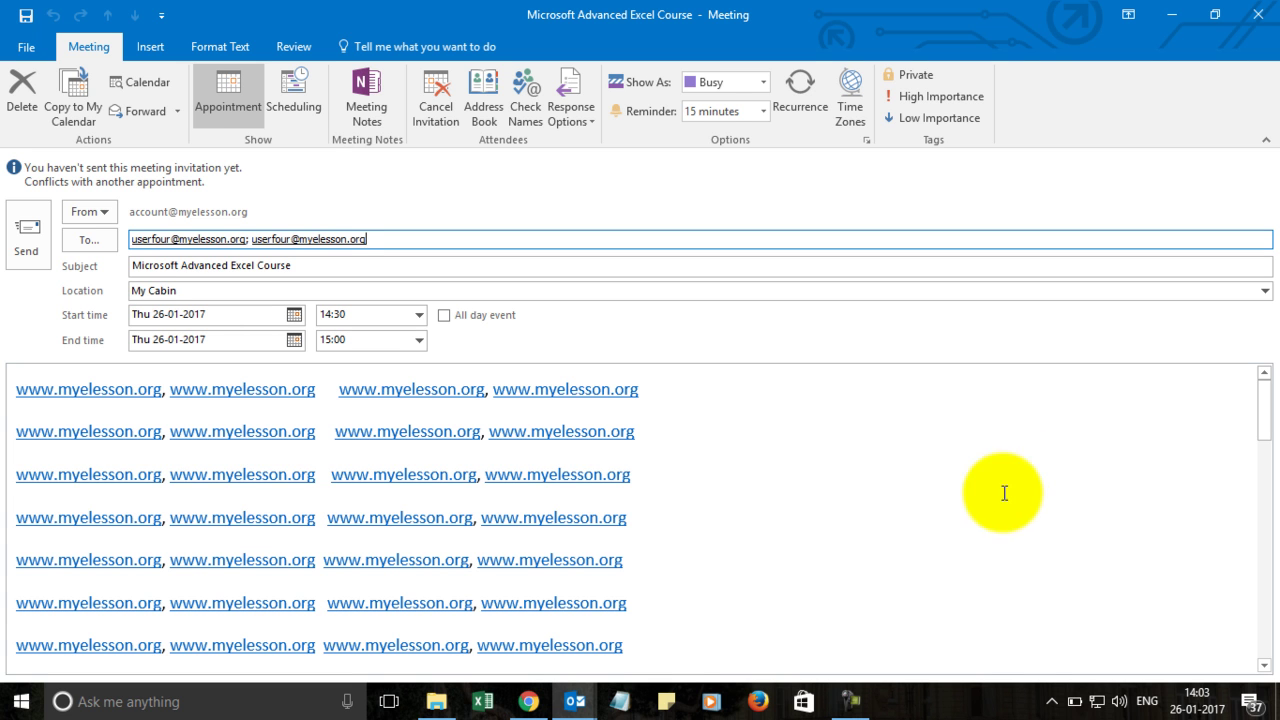
Turn off Allow New Time Proposals in the meeting's response options, keeping Request Responses on.
left_click(593, 121)
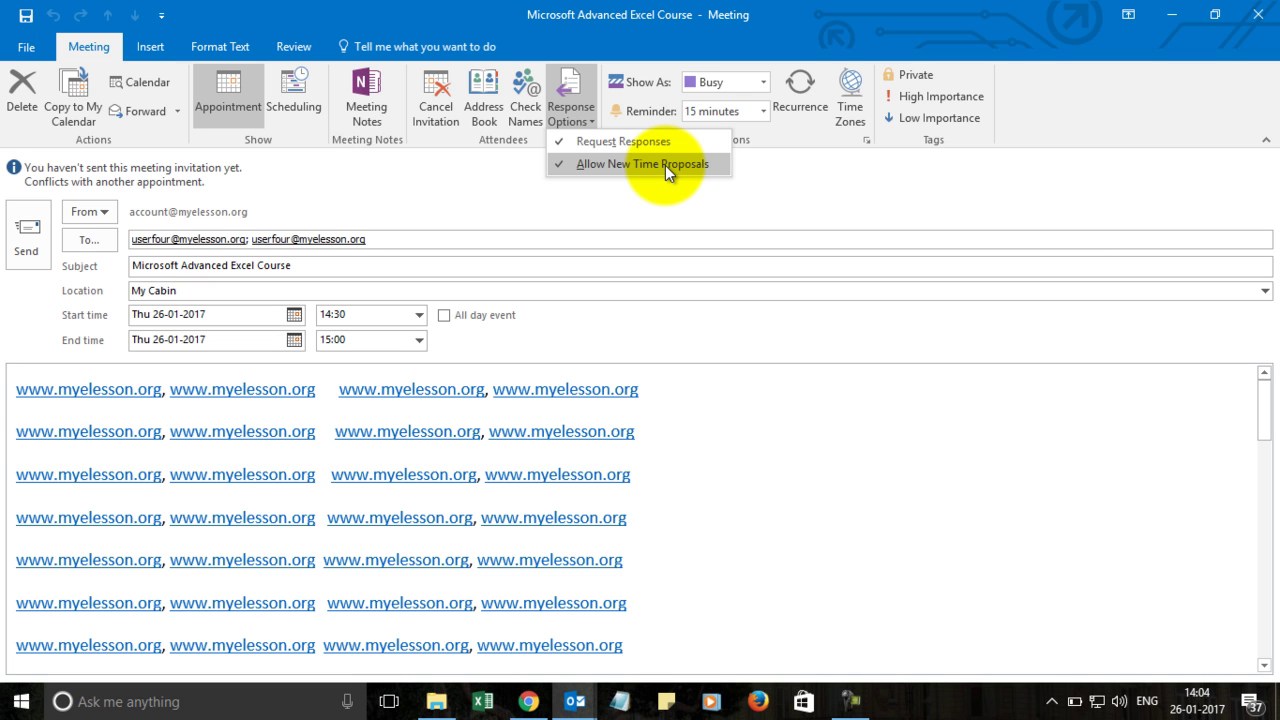
left_click(561, 162)
left_click(577, 114)
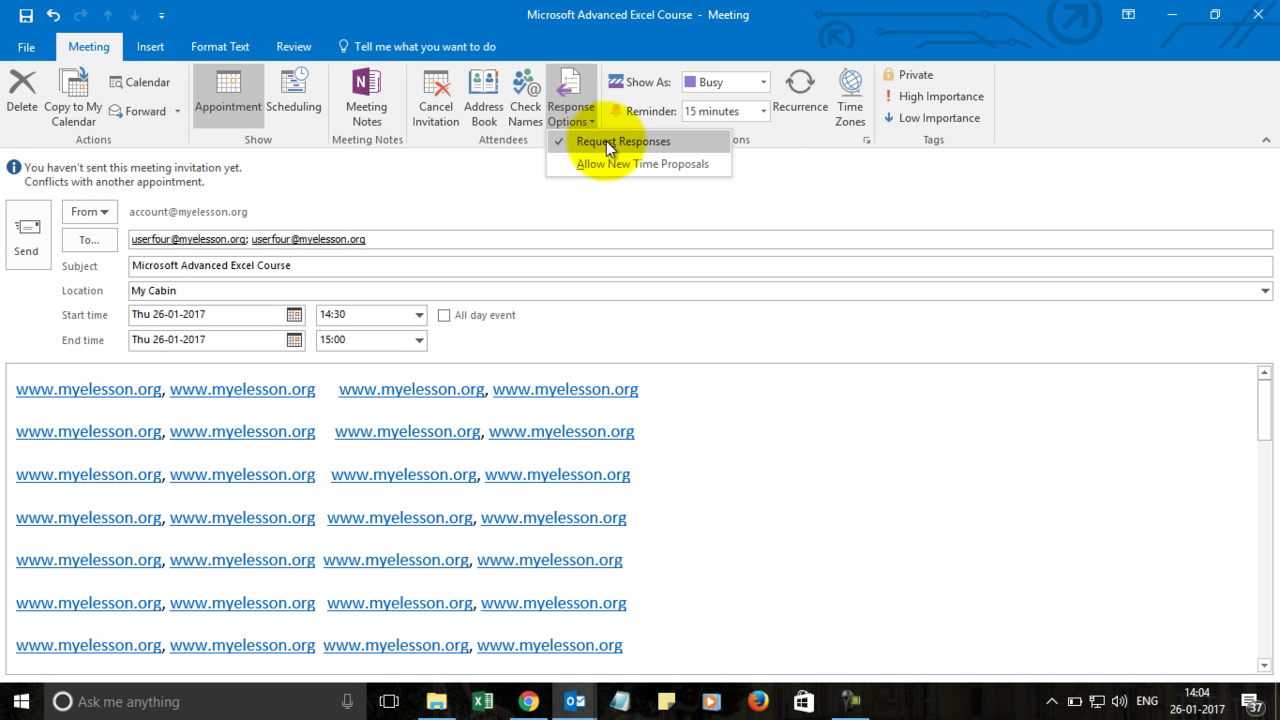
left_click(760, 186)
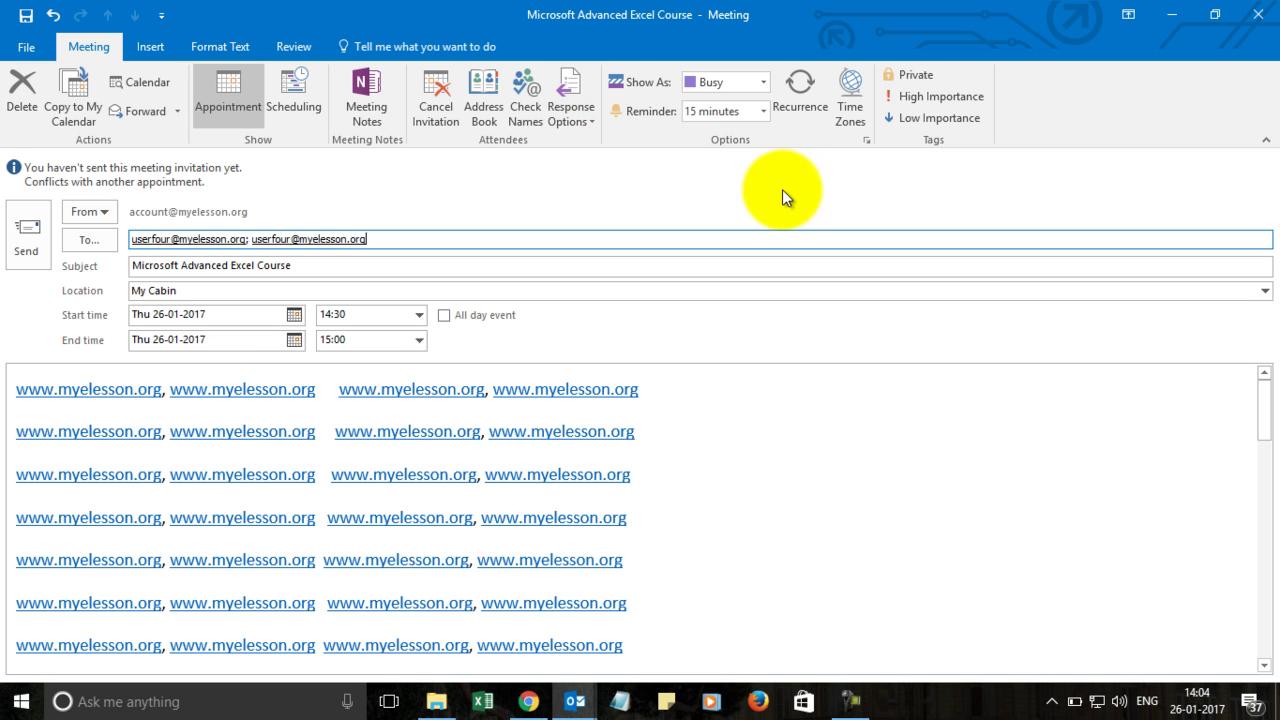
Look through the Show As choices and try a weekly Thursday recurrence ending after 10 occurrences, discarding the recurrence.
left_click(763, 84)
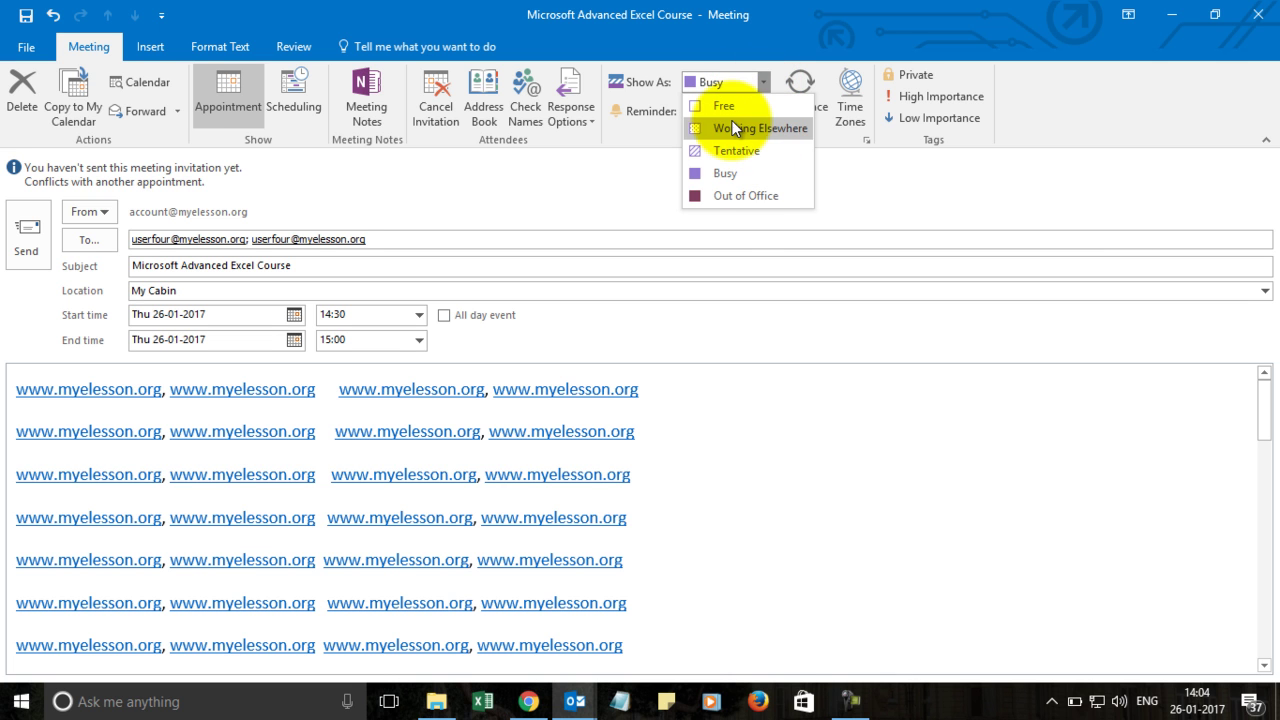
left_click(905, 195)
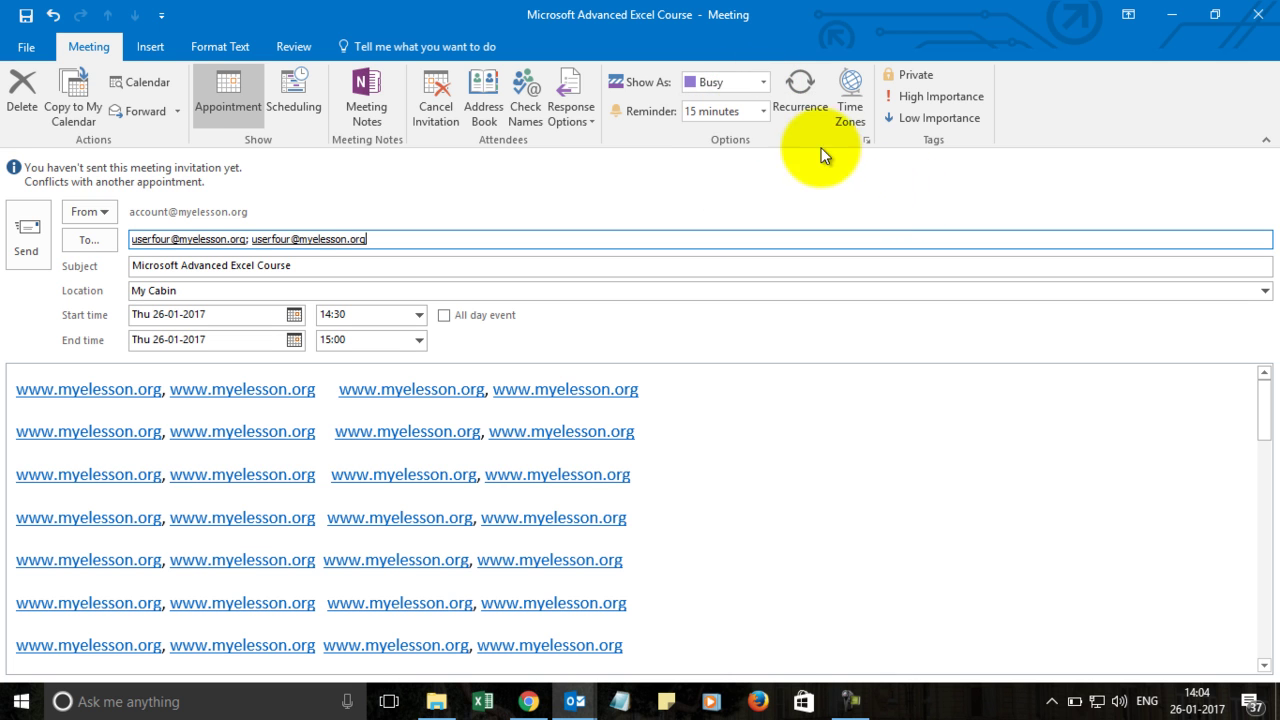
left_click(801, 93)
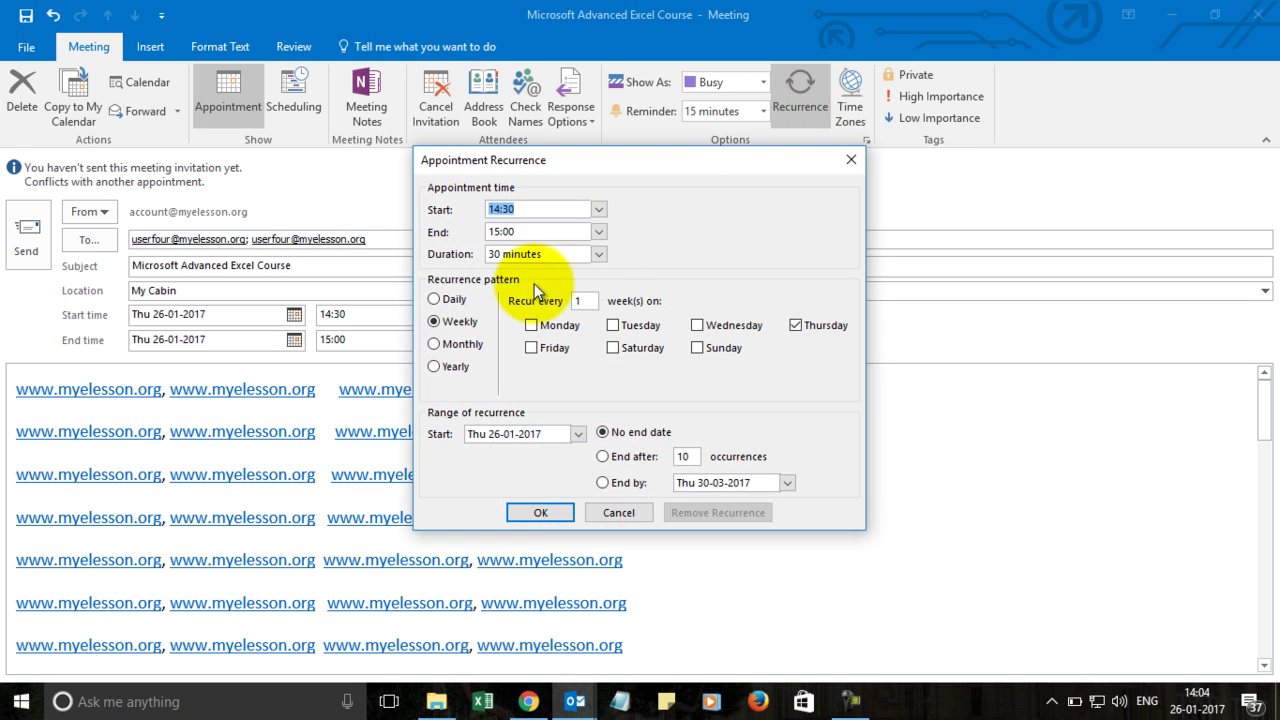
left_click(433, 345)
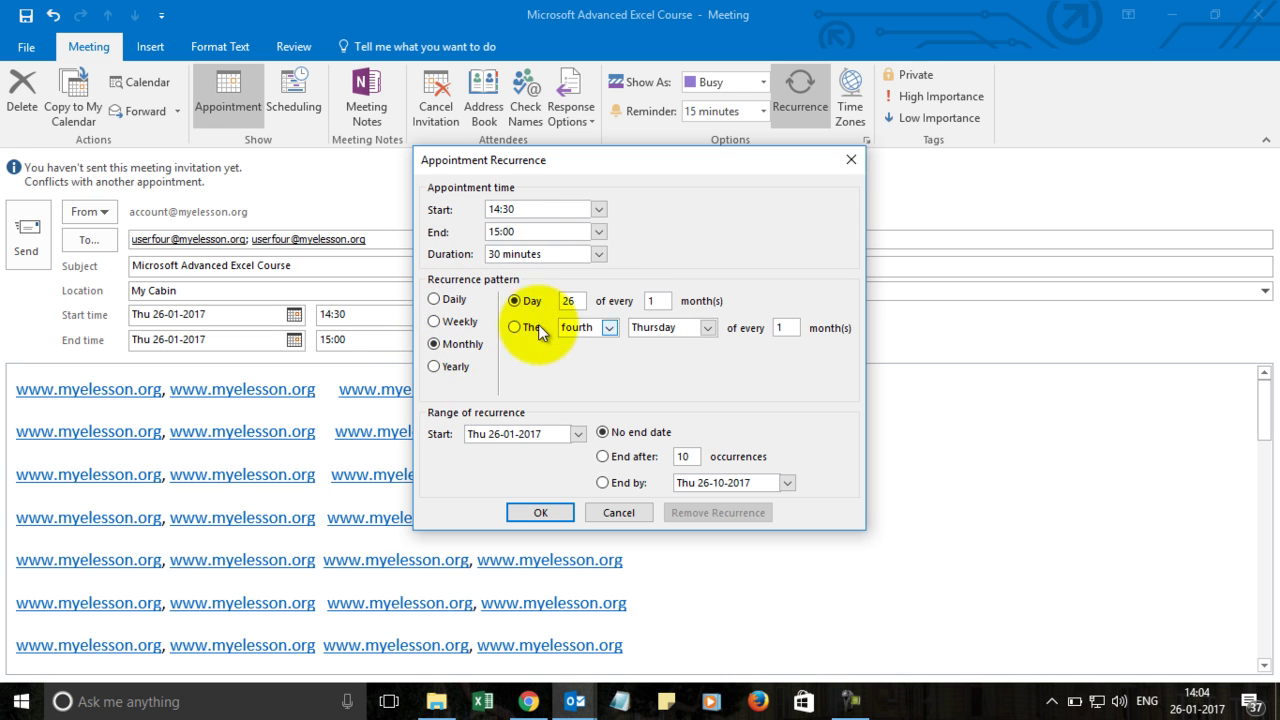
left_click(434, 365)
left_click(434, 322)
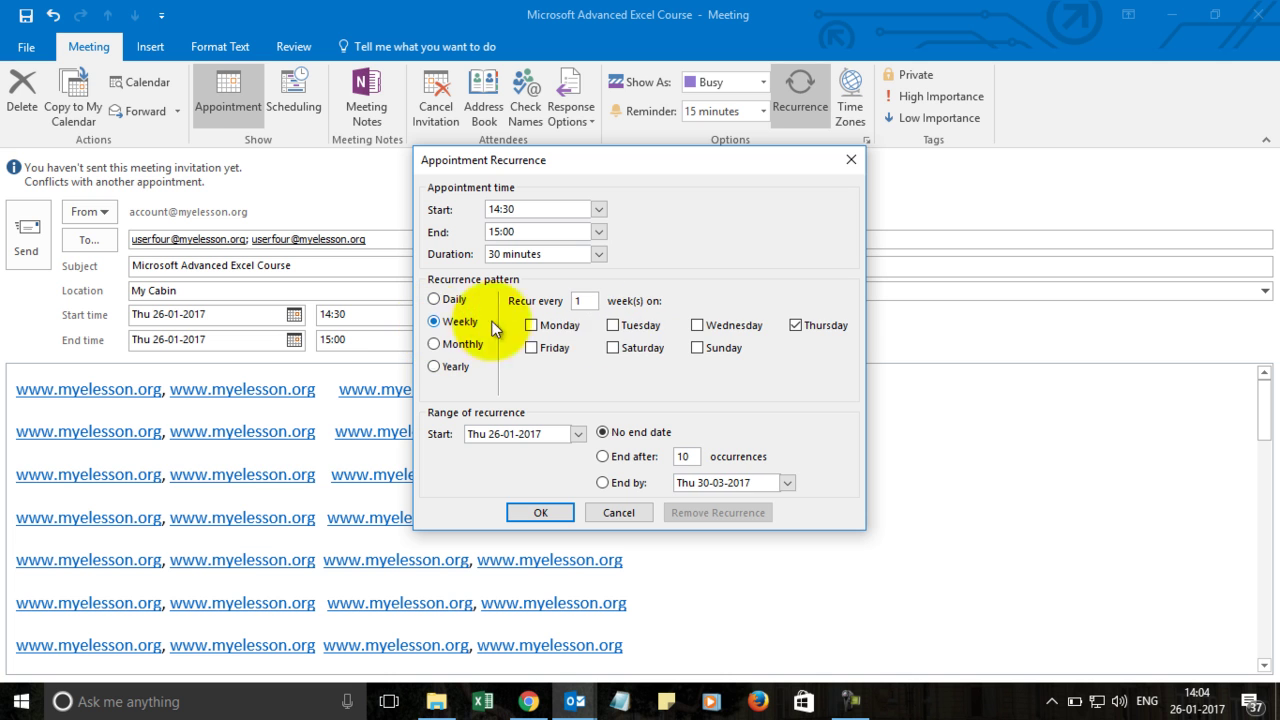
left_click(603, 456)
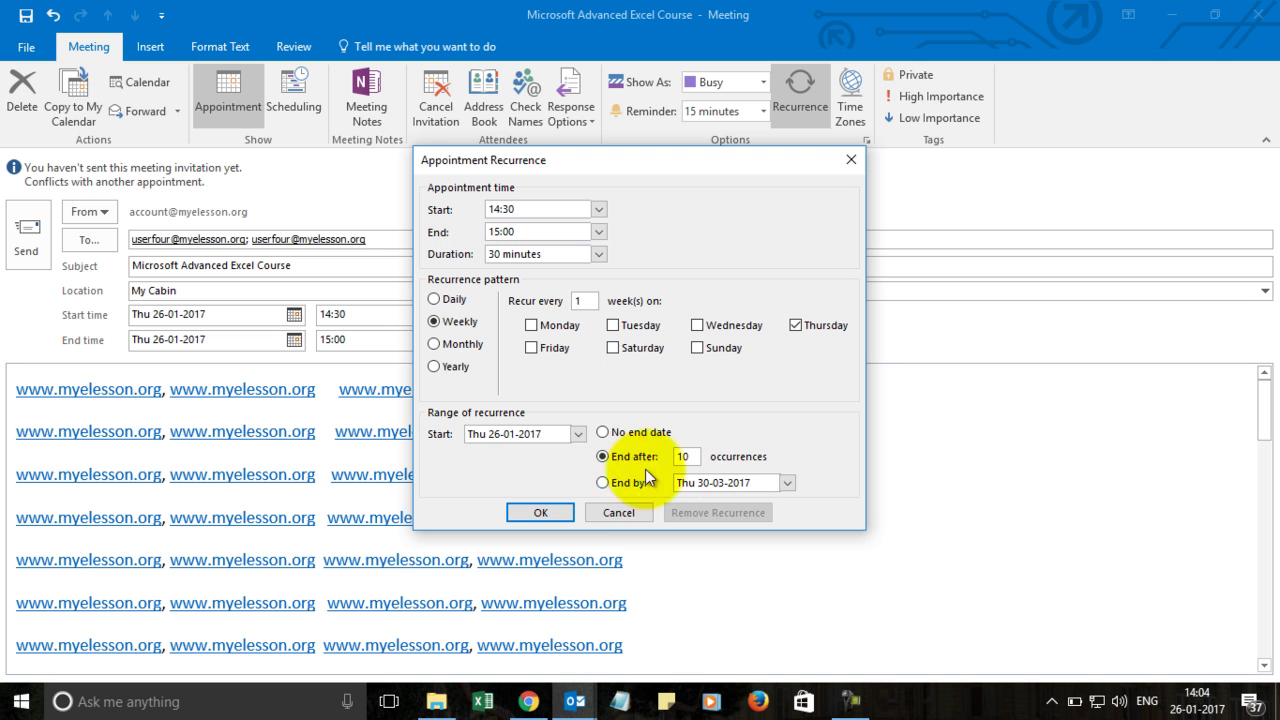
left_click(850, 160)
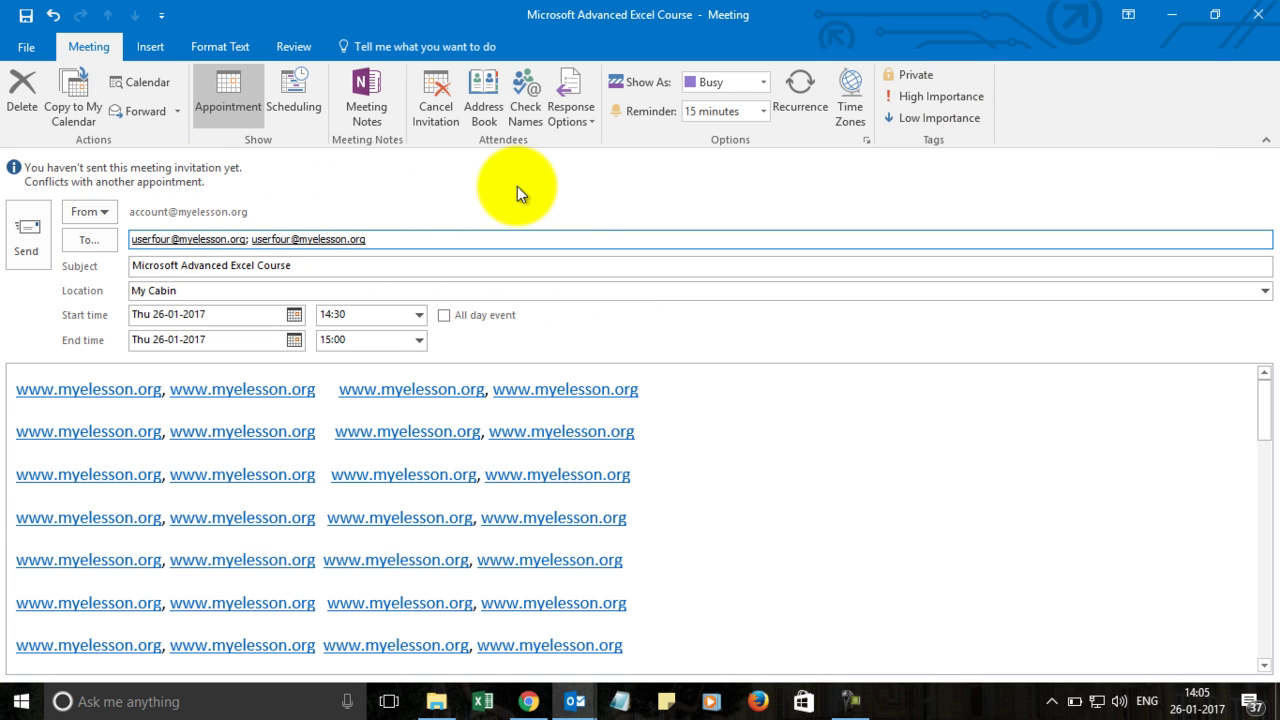
Send the Microsoft Advanced Excel Course meeting invitation and display its copy in the sending account's Sent Mail folder.
left_click(27, 230)
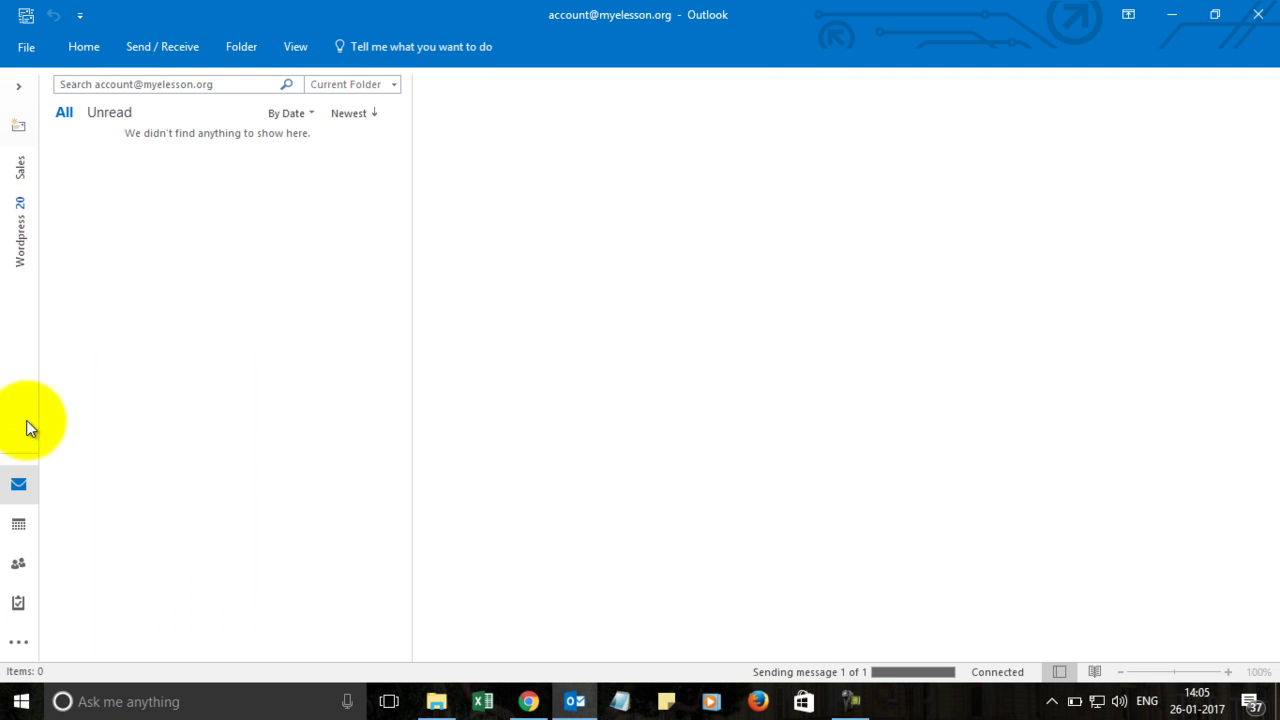
left_click(22, 90)
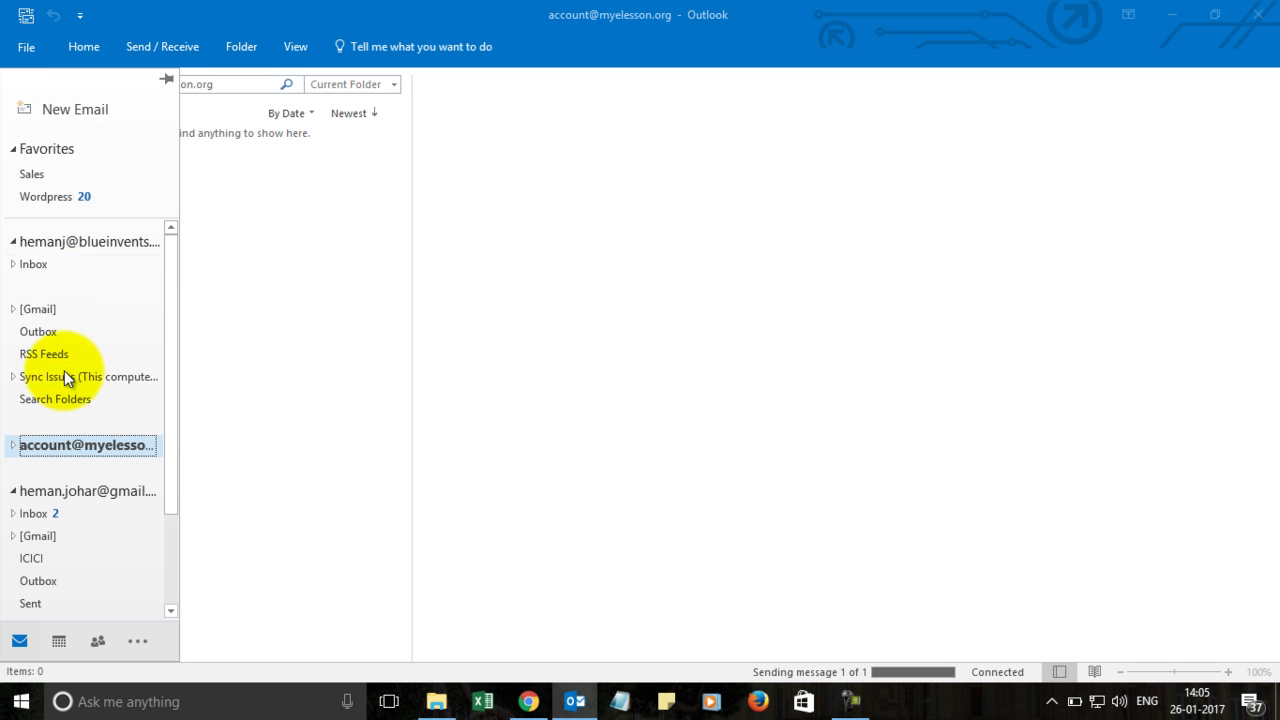
left_click(12, 445)
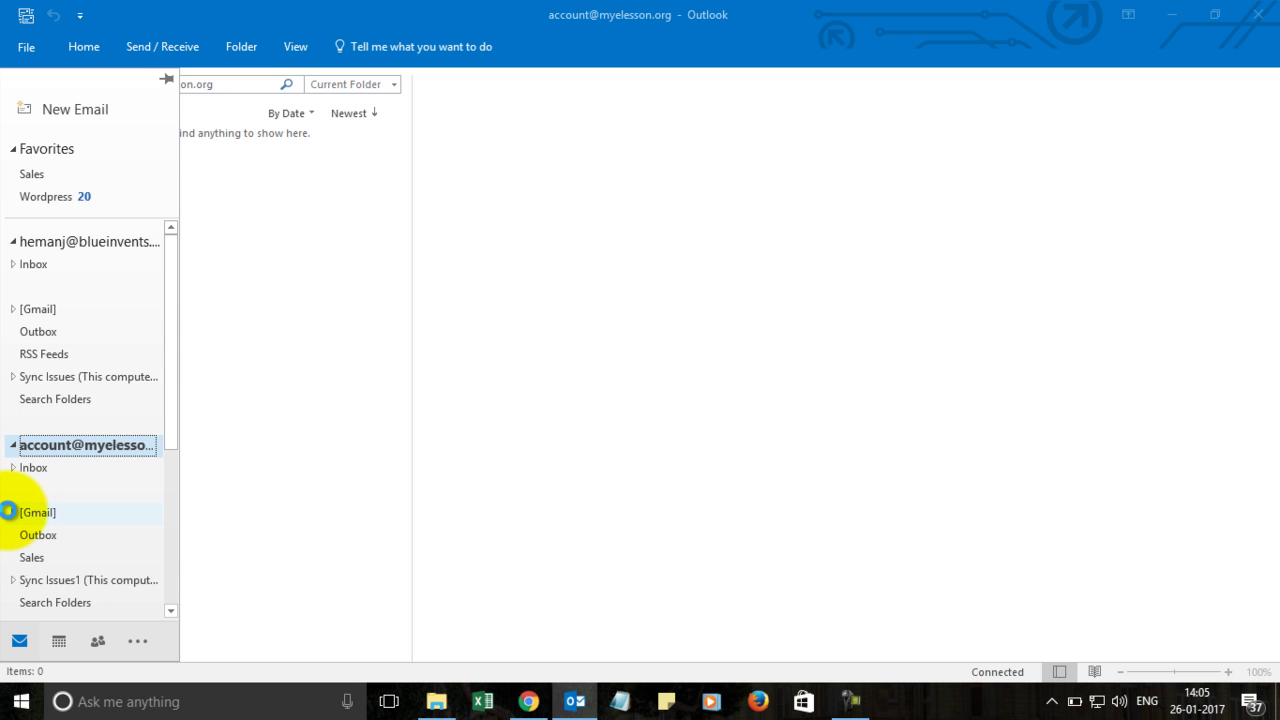
left_click(9, 512)
left_click(44, 554)
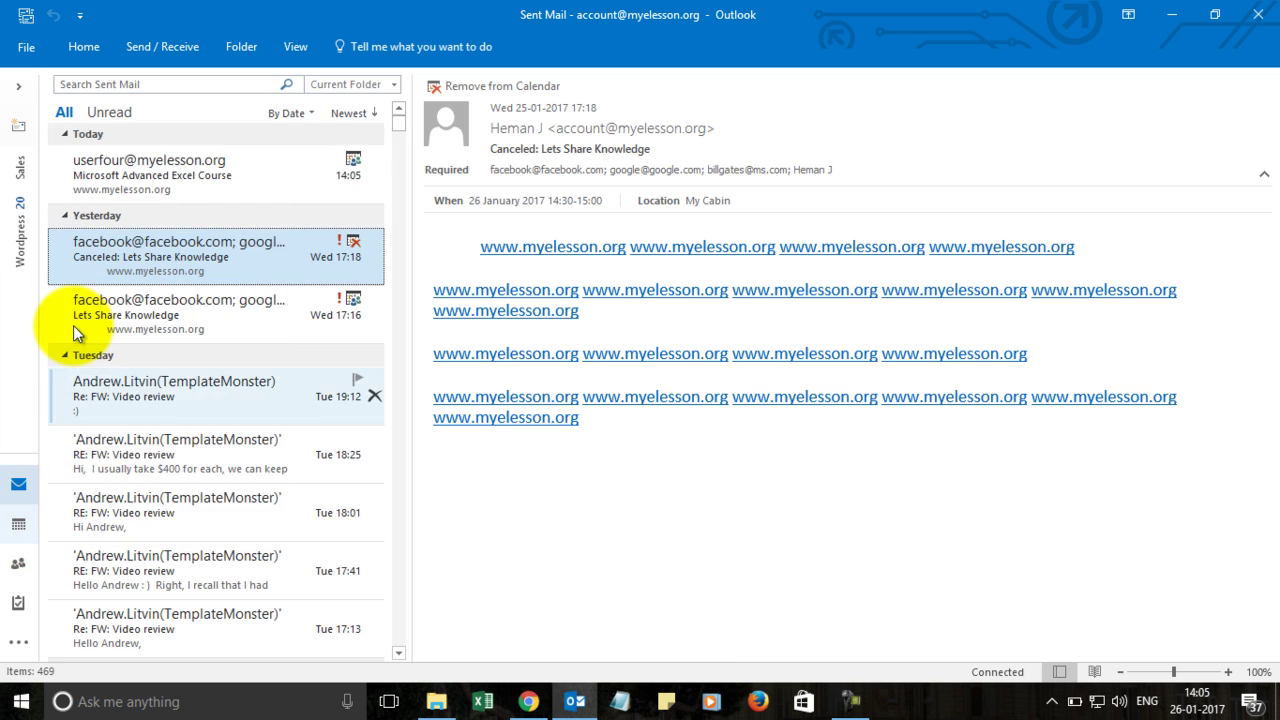
left_click(150, 180)
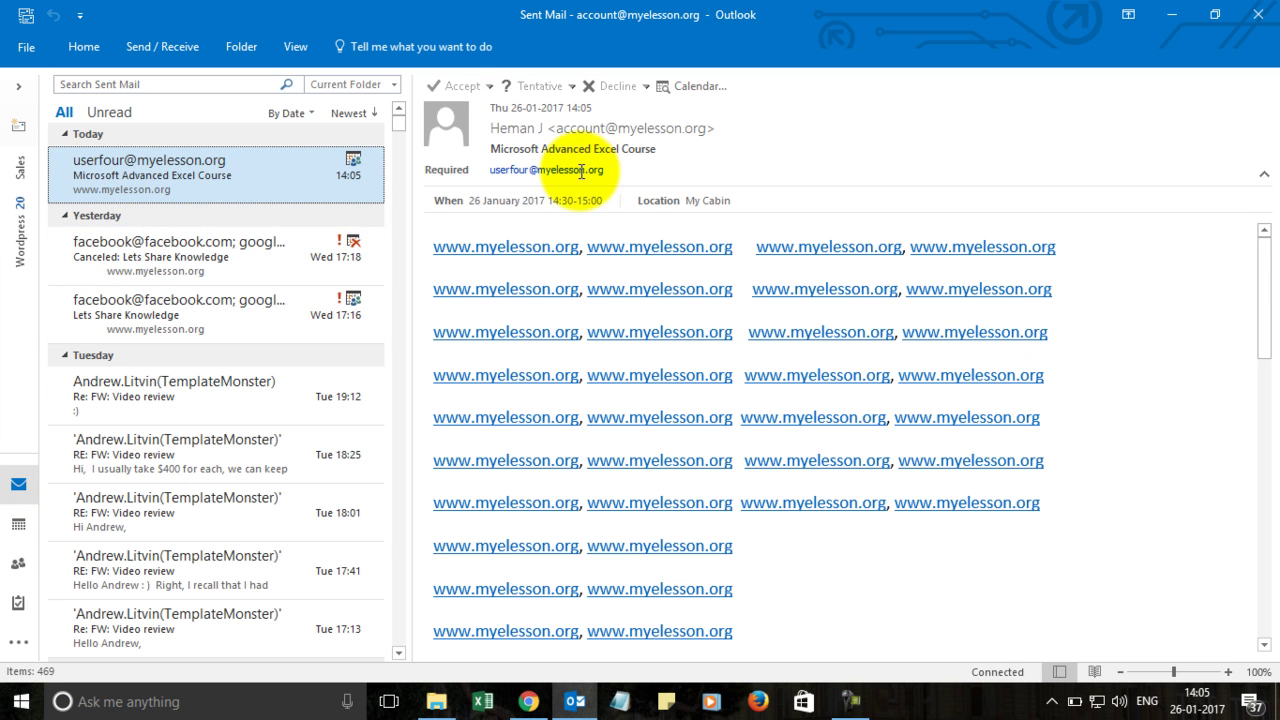
Collapse all the date groups in the Sent Mail list from Yesterday down to None, leaving Today expanded.
double_click(229, 220)
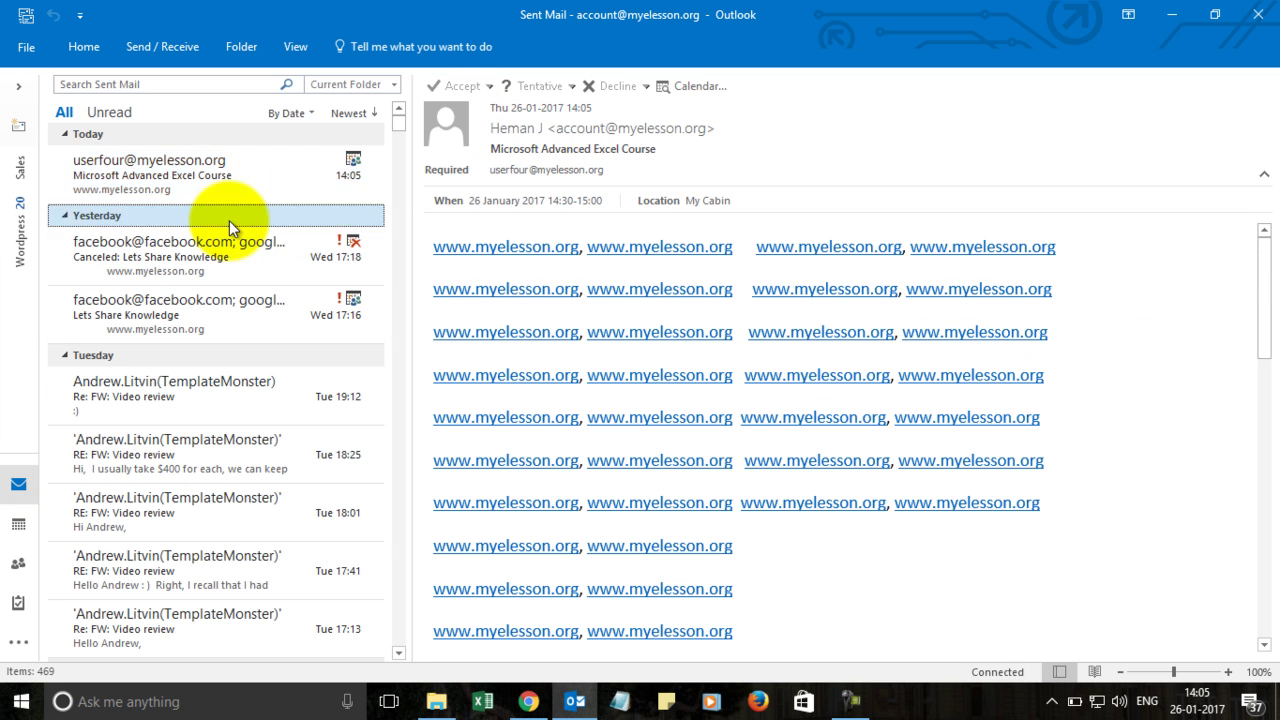
key("Down")
key("Left")
key("Down")
key("Left")
key("Down")
key("Left")
key("Down")
key("Left")
key("Down")
key("Left")
key("Down")
key("Left")
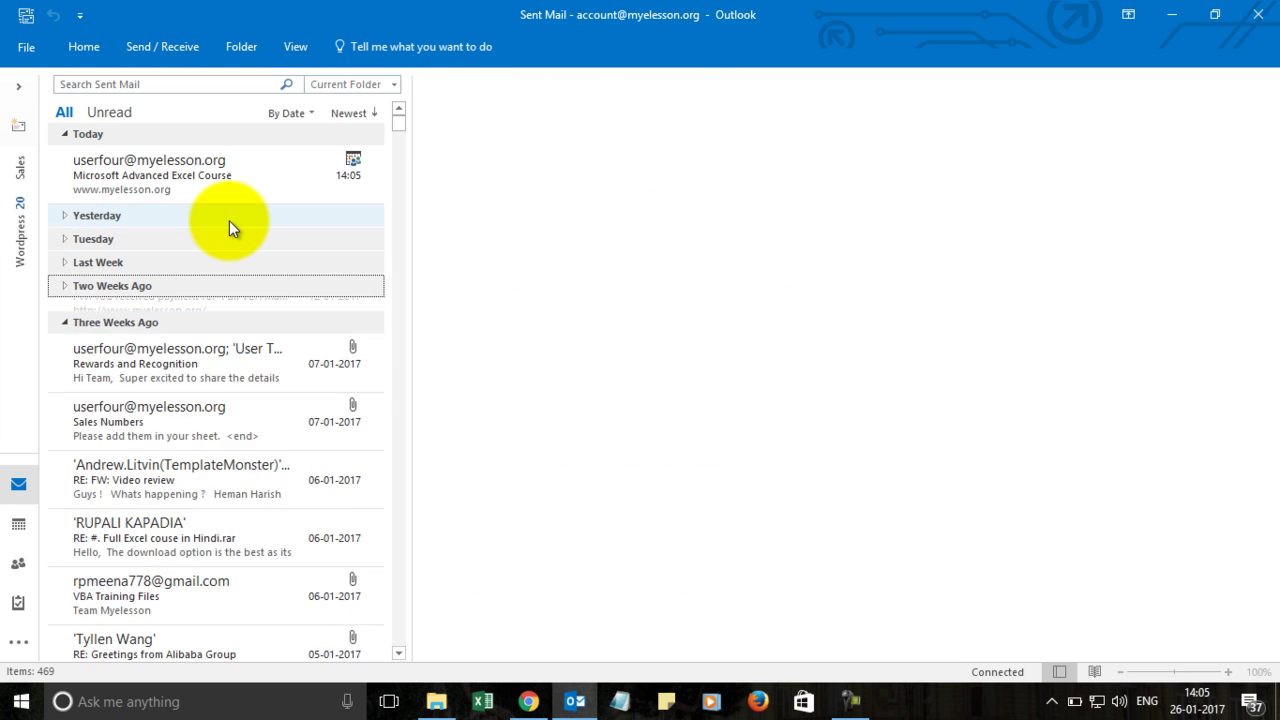
key("Down")
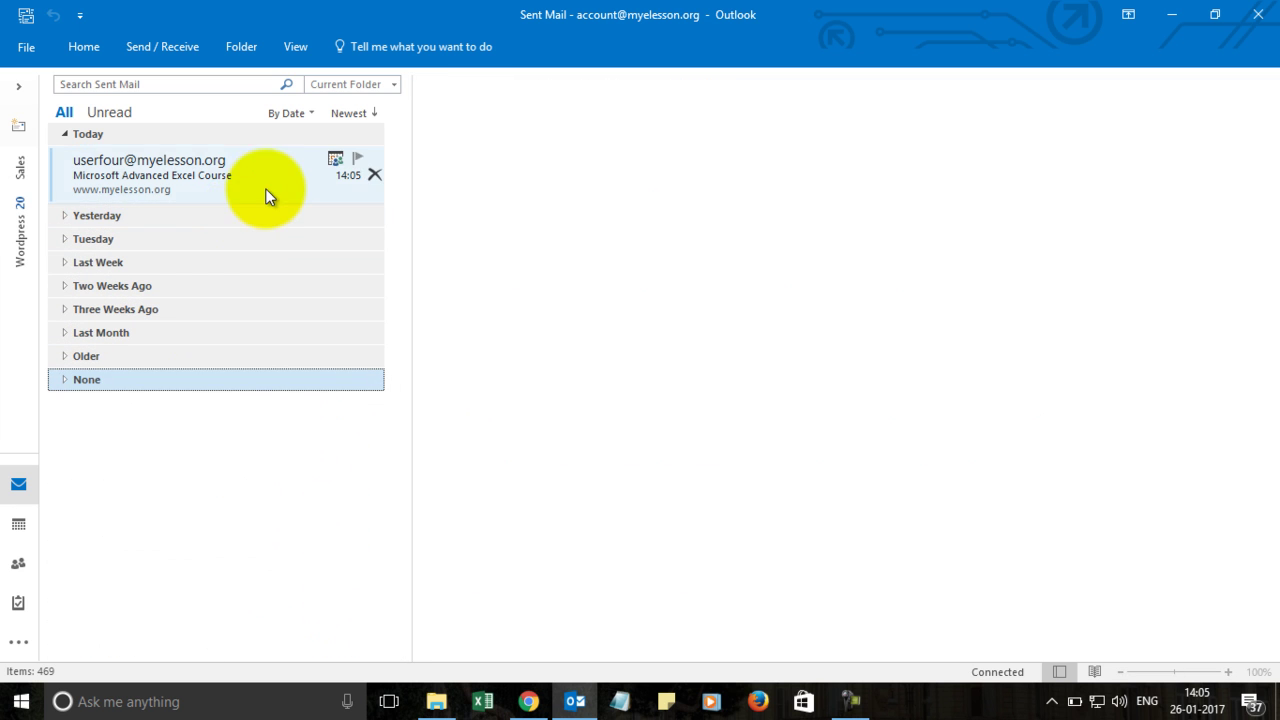
Examine the sent meeting request and its response options in the reading pane and in its own window.
left_click(262, 183)
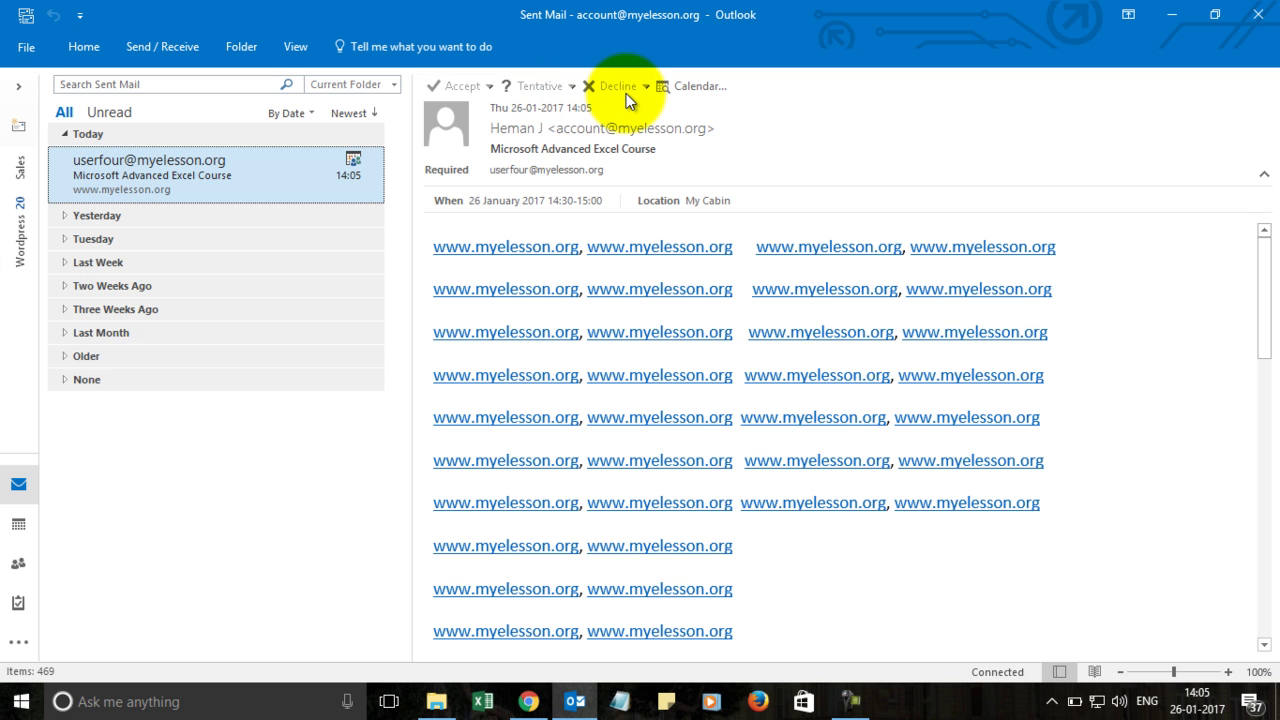
left_click(660, 87)
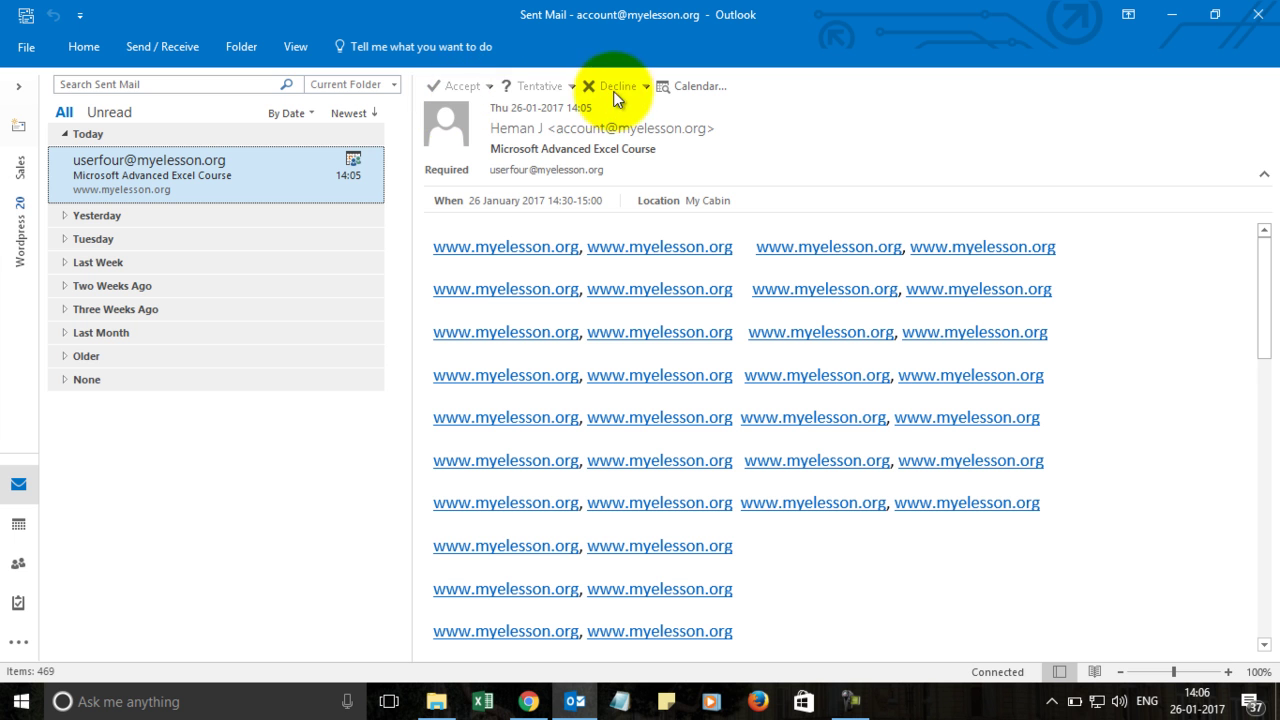
double_click(225, 177)
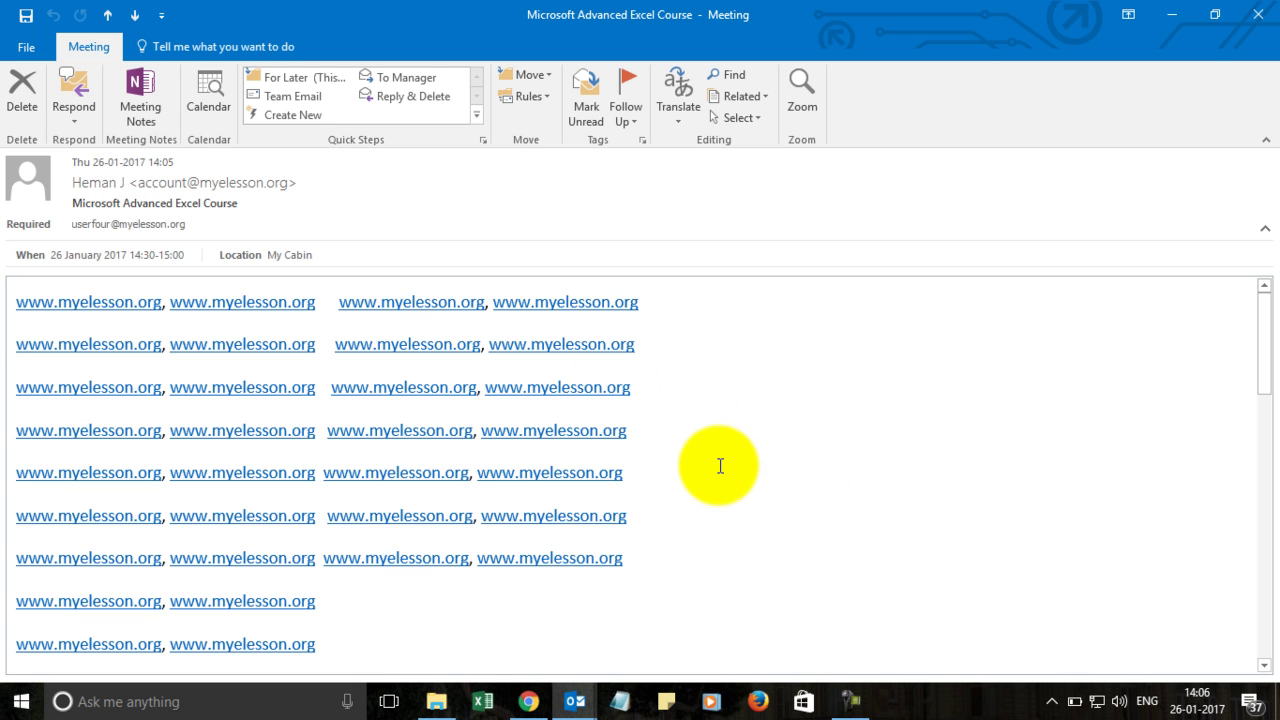
left_click(1250, 27)
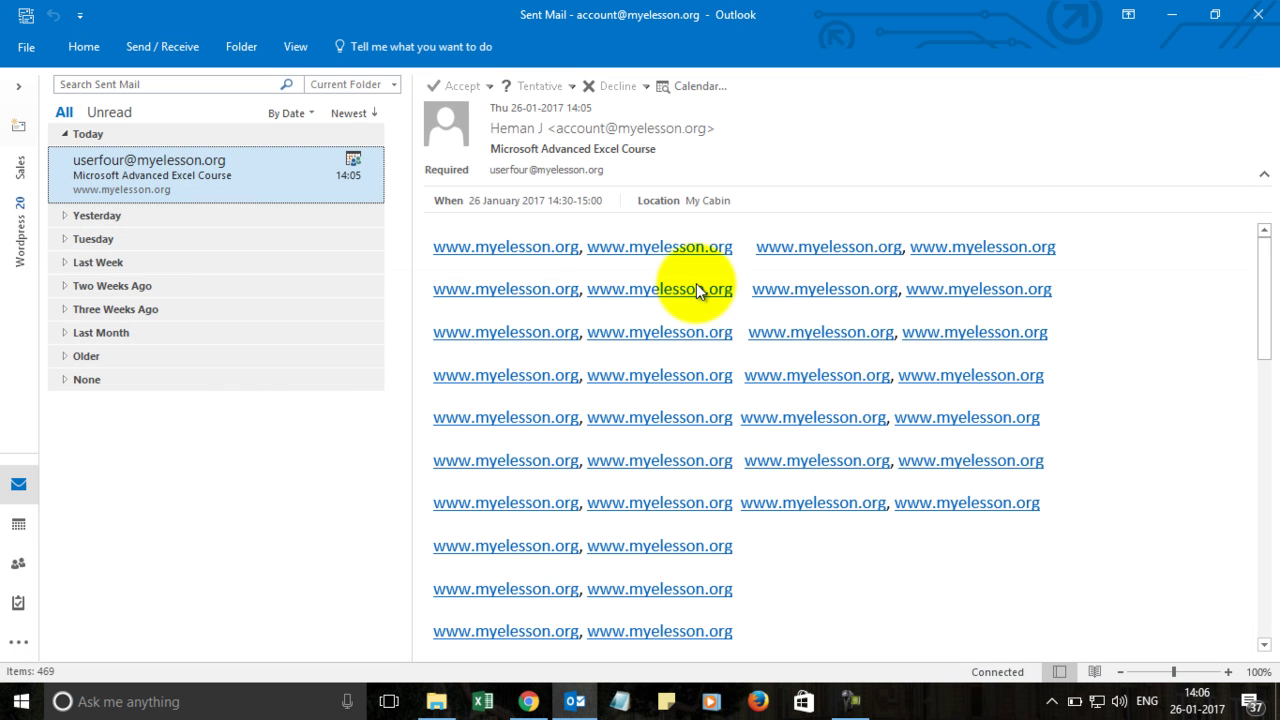
Open the Microsoft Advanced Excel Course meeting from the 26 January 2017 calendar and view its attendees' tracking status.
left_click(19, 526)
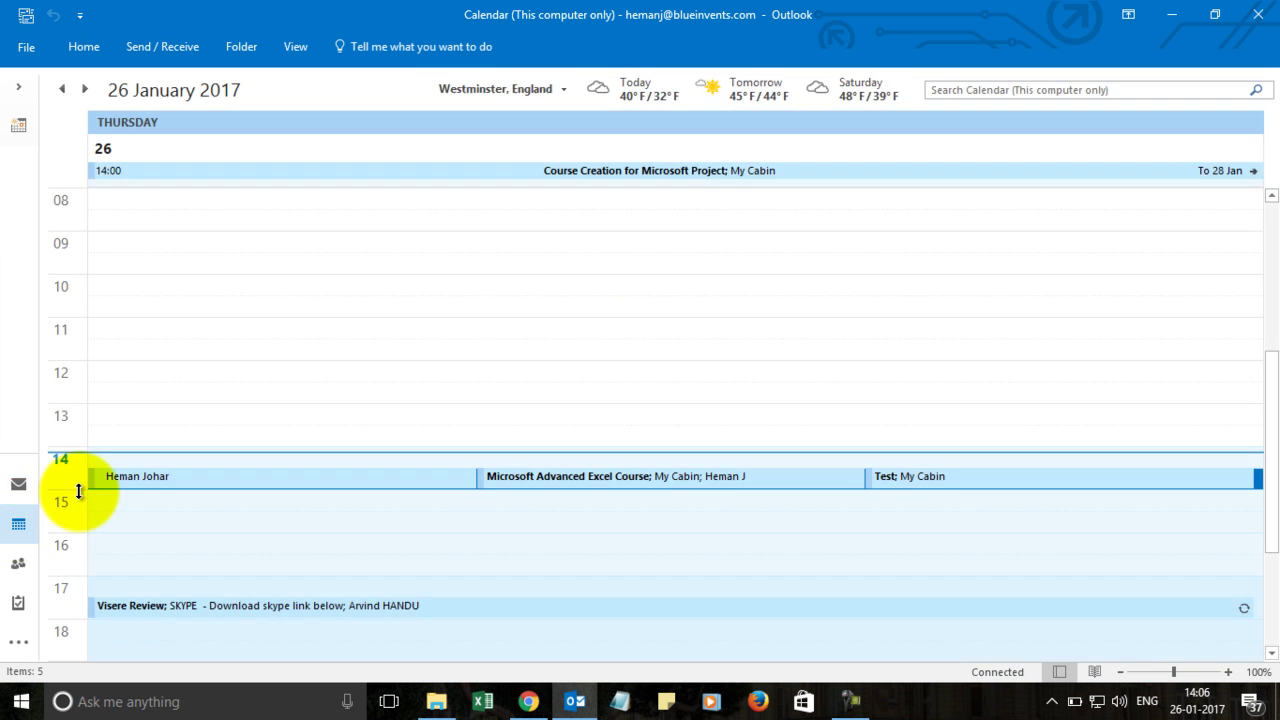
double_click(765, 478)
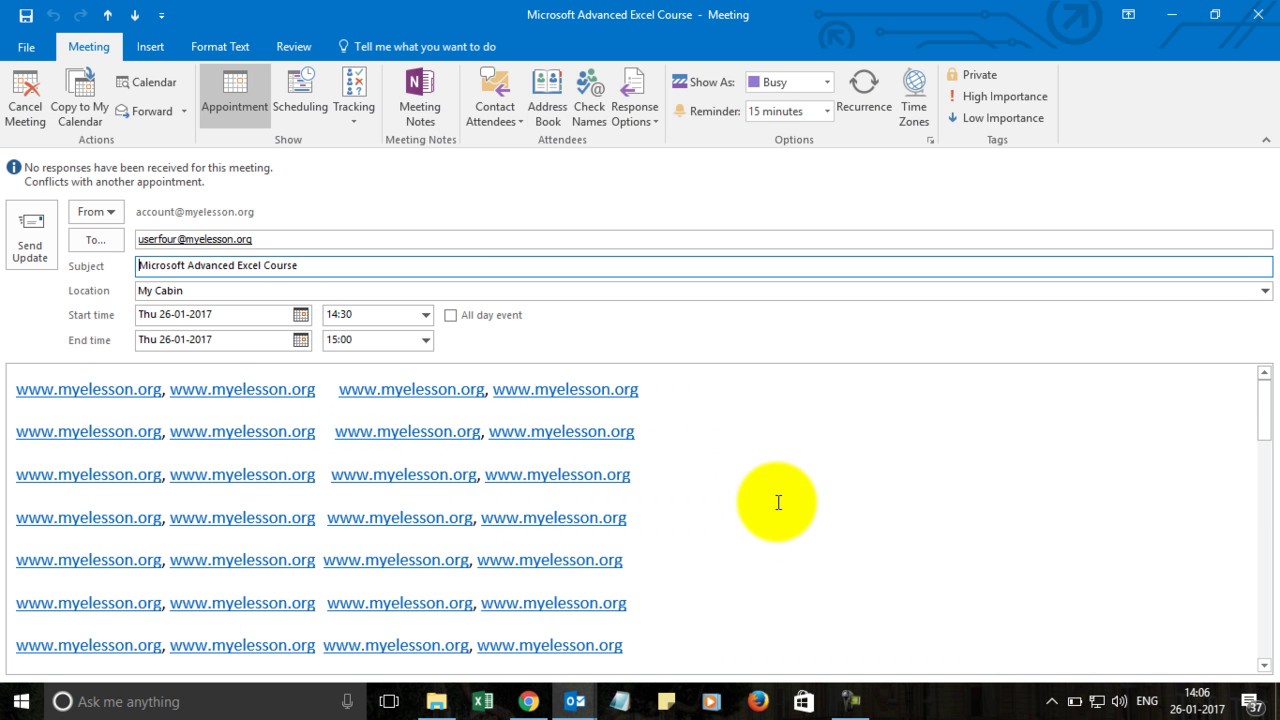
key("Escape")
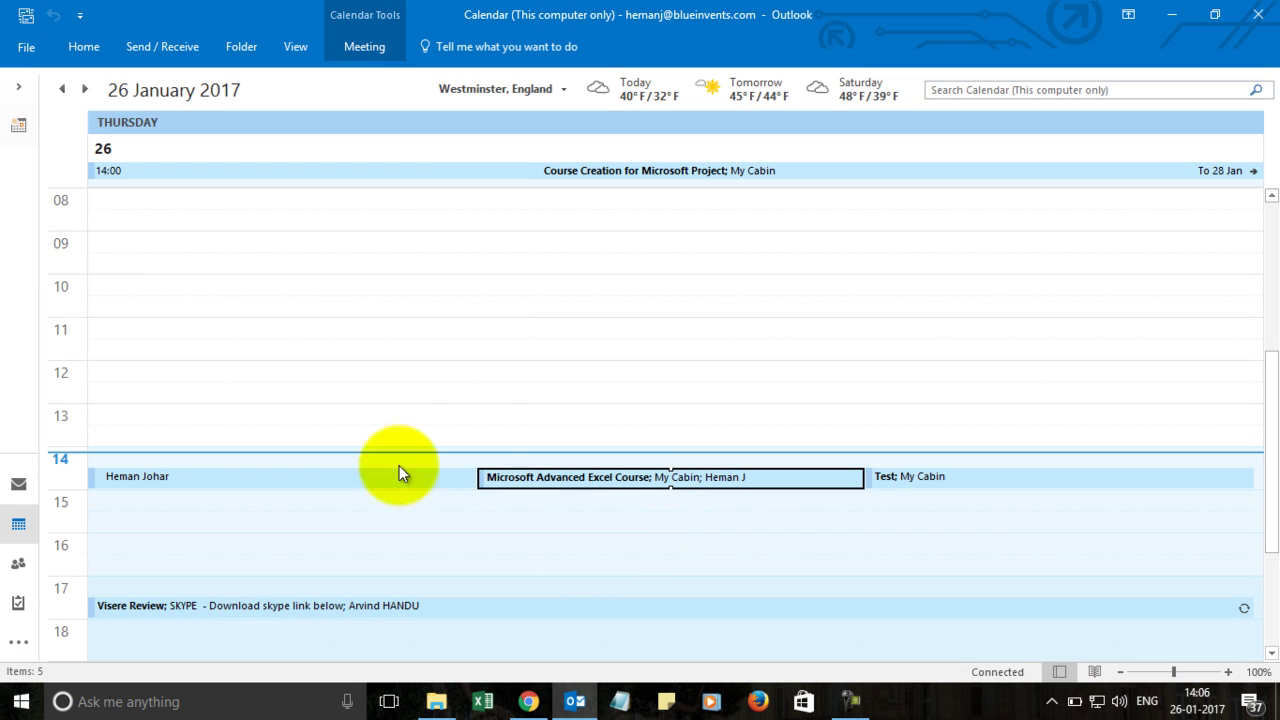
left_click(603, 480)
double_click(628, 477)
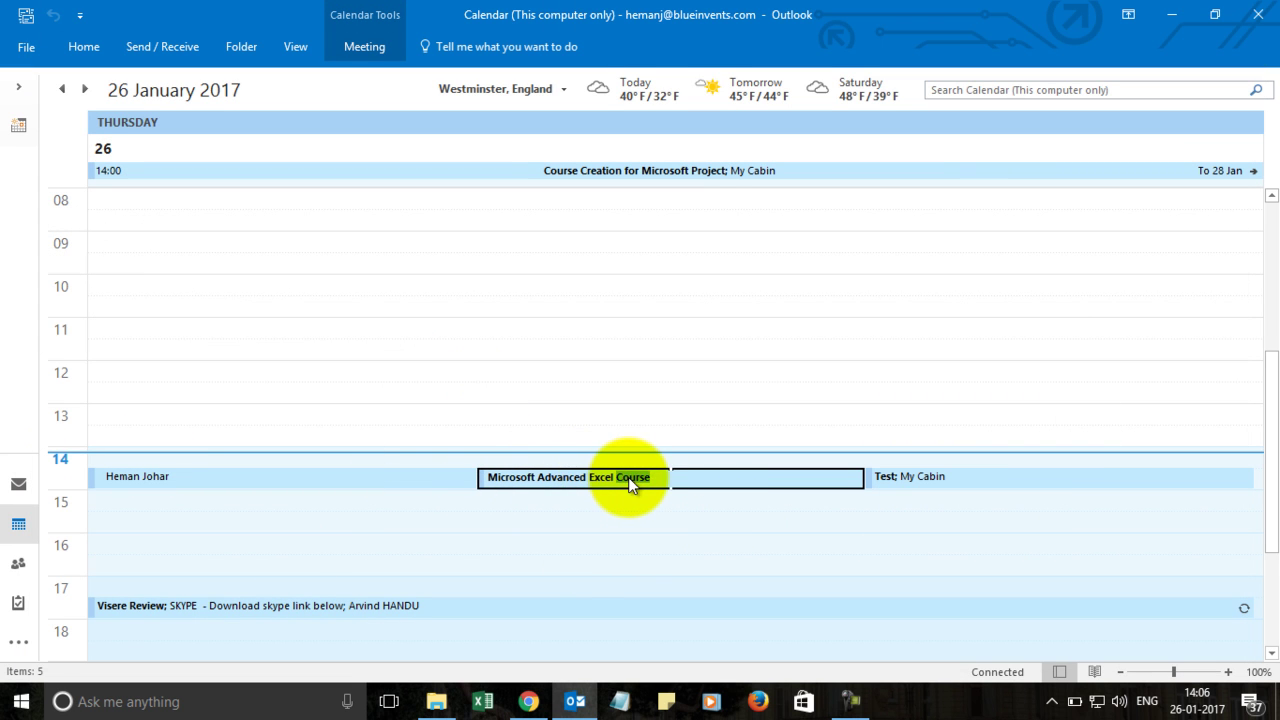
left_click(750, 522)
left_click(757, 477)
double_click(757, 477)
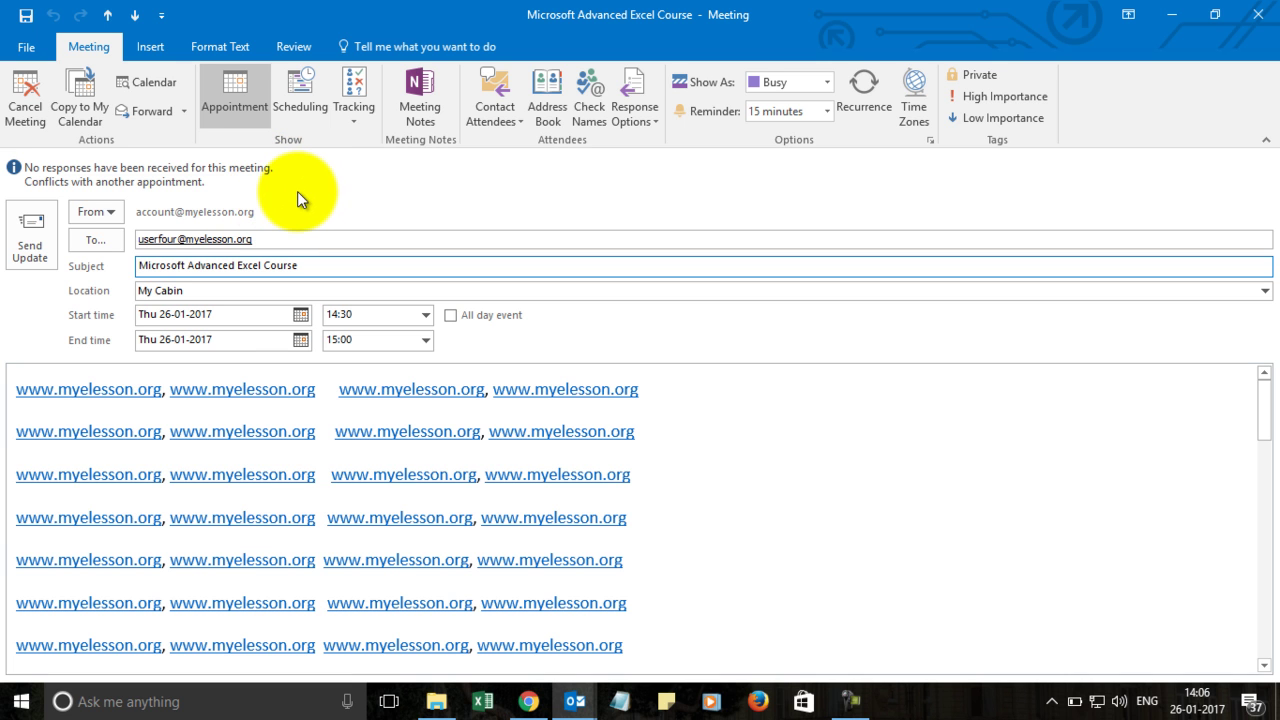
left_click(352, 119)
left_click(397, 143)
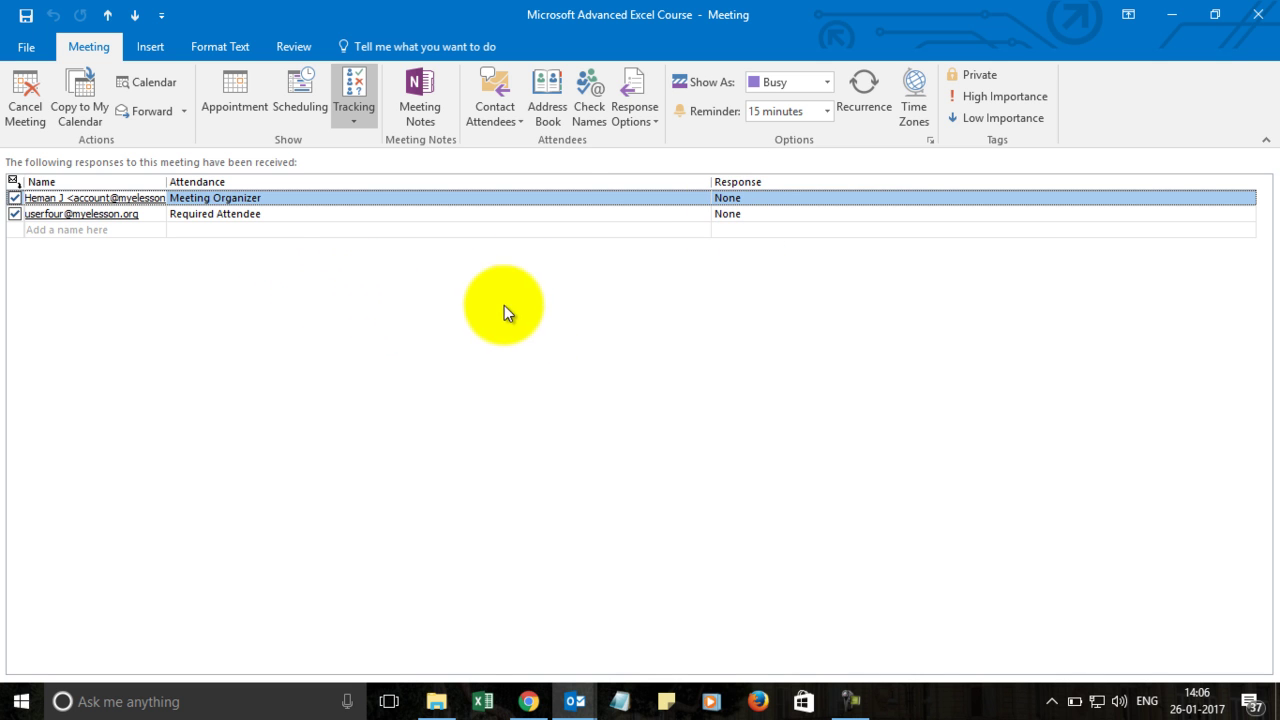
Add the last contact listed in the address book as an optional attendee of the meeting.
left_click(547, 92)
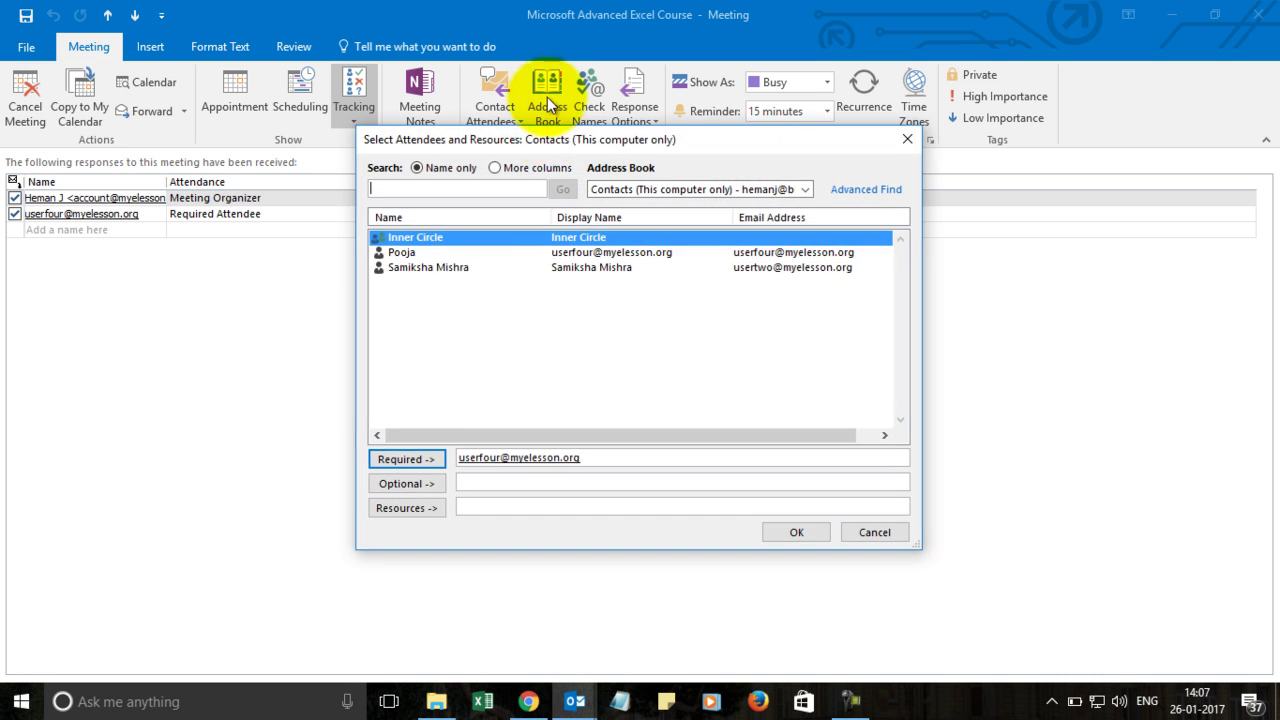
left_click(452, 267)
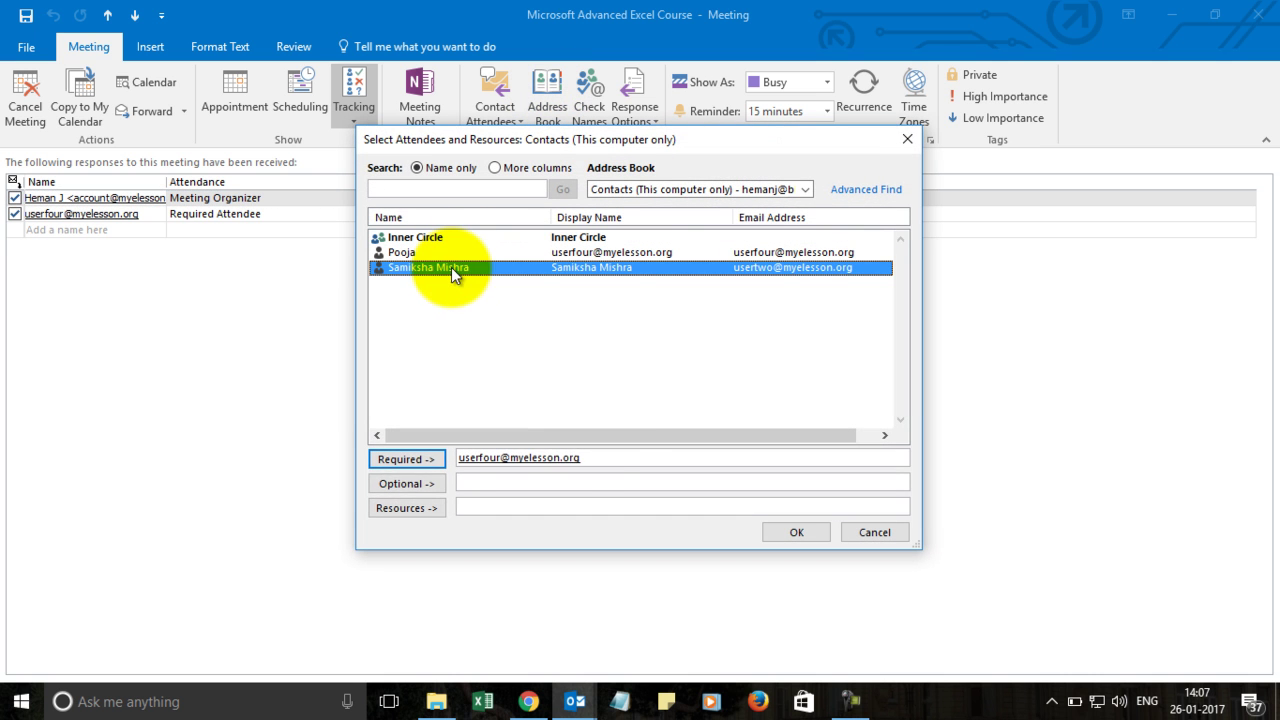
left_click(406, 480)
left_click(796, 532)
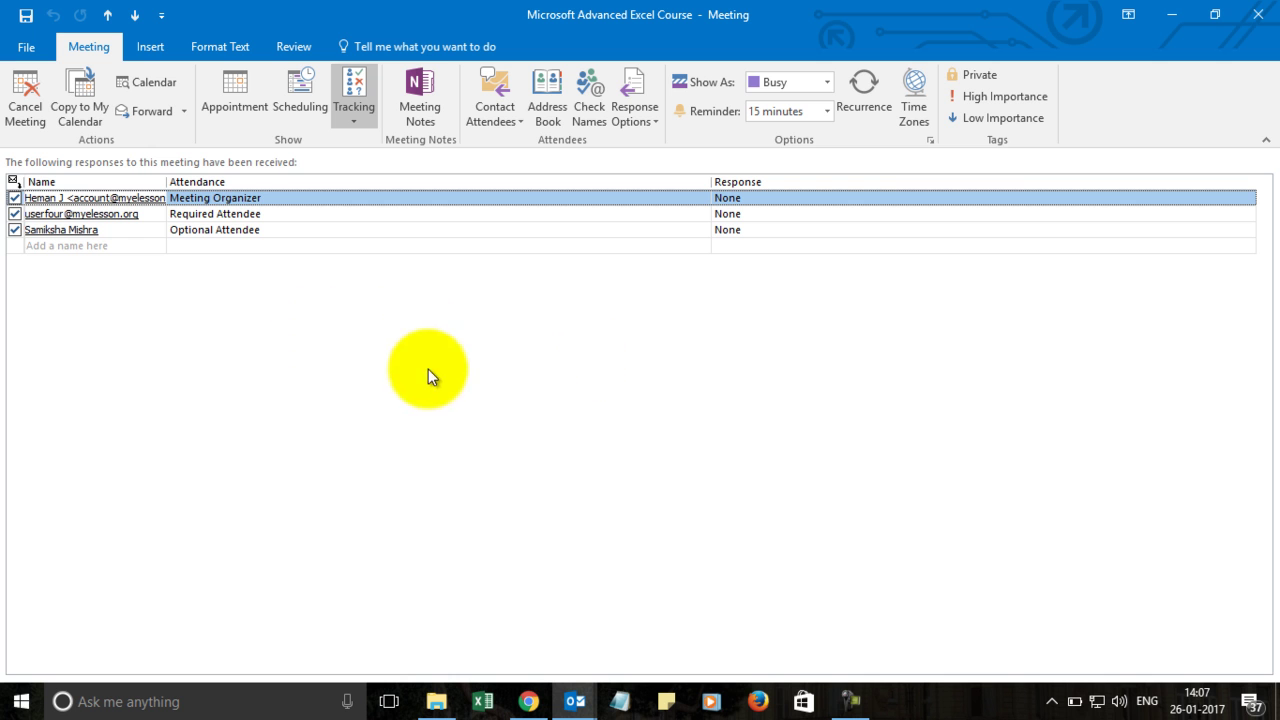
Try a Reply to All with E-mail to the attendees, discard it, and close the meeting without saving the changes.
left_click(498, 82)
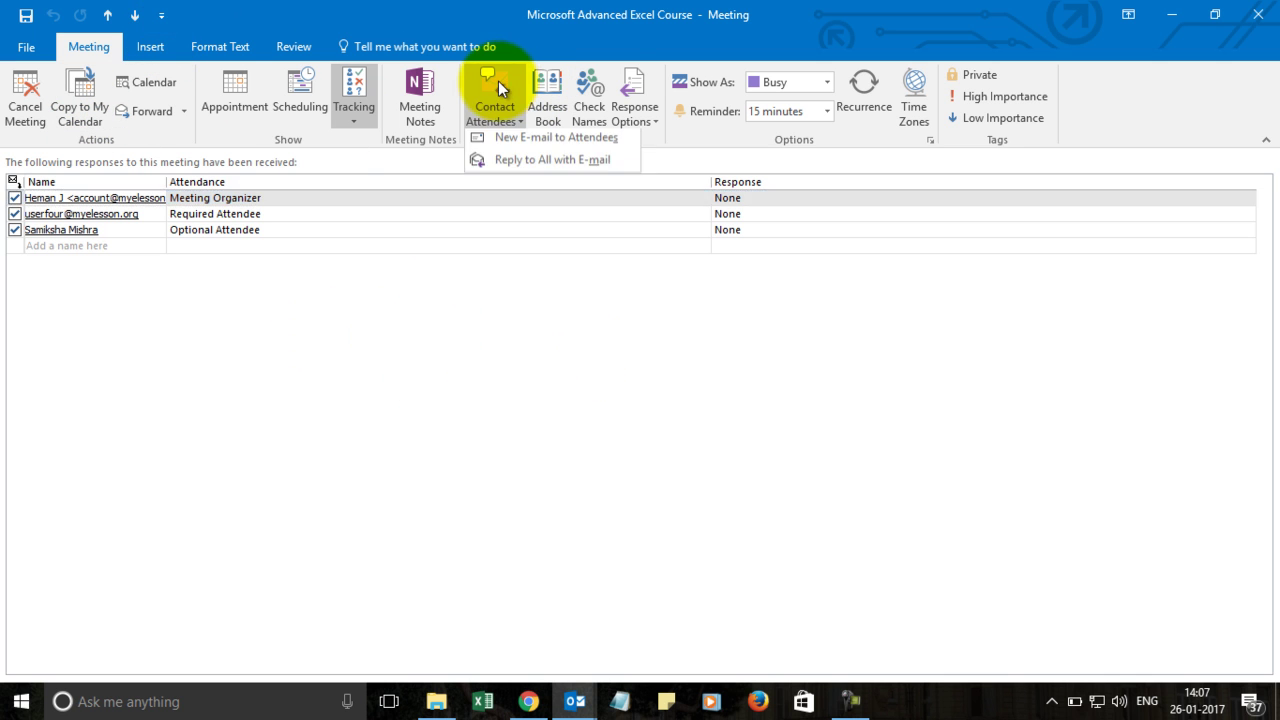
left_click(527, 162)
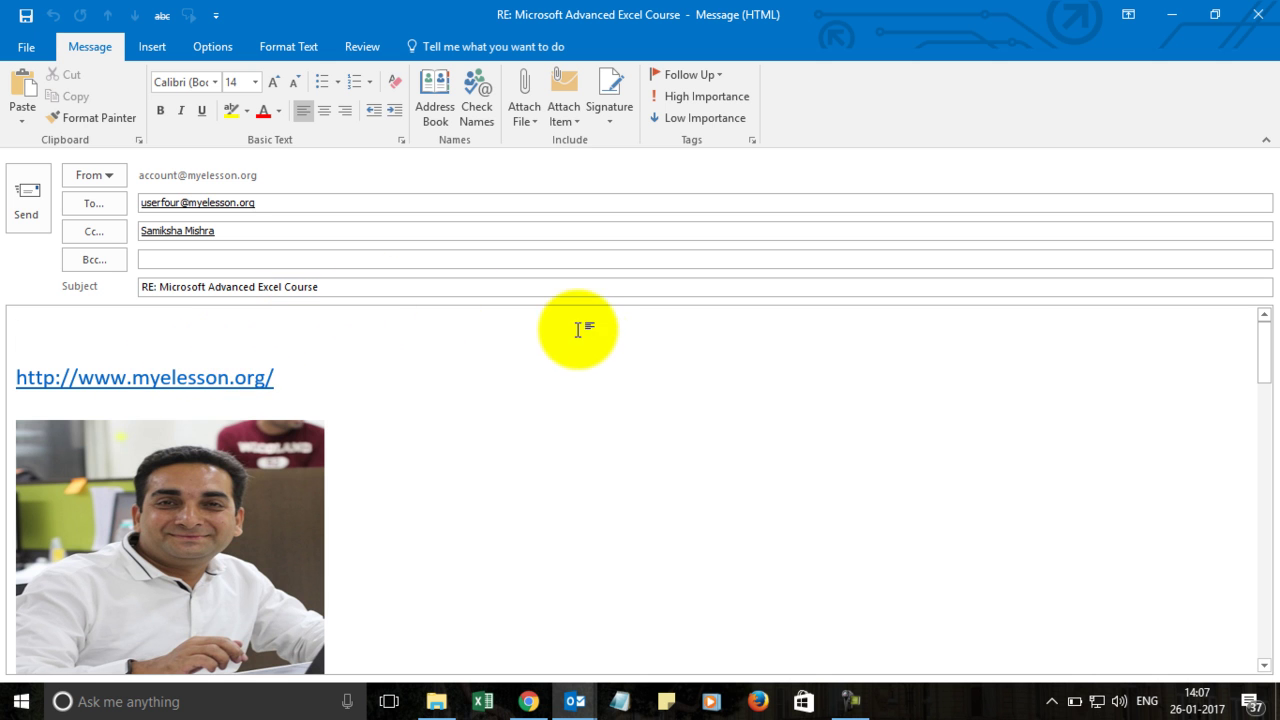
key("Escape")
key("Escape")
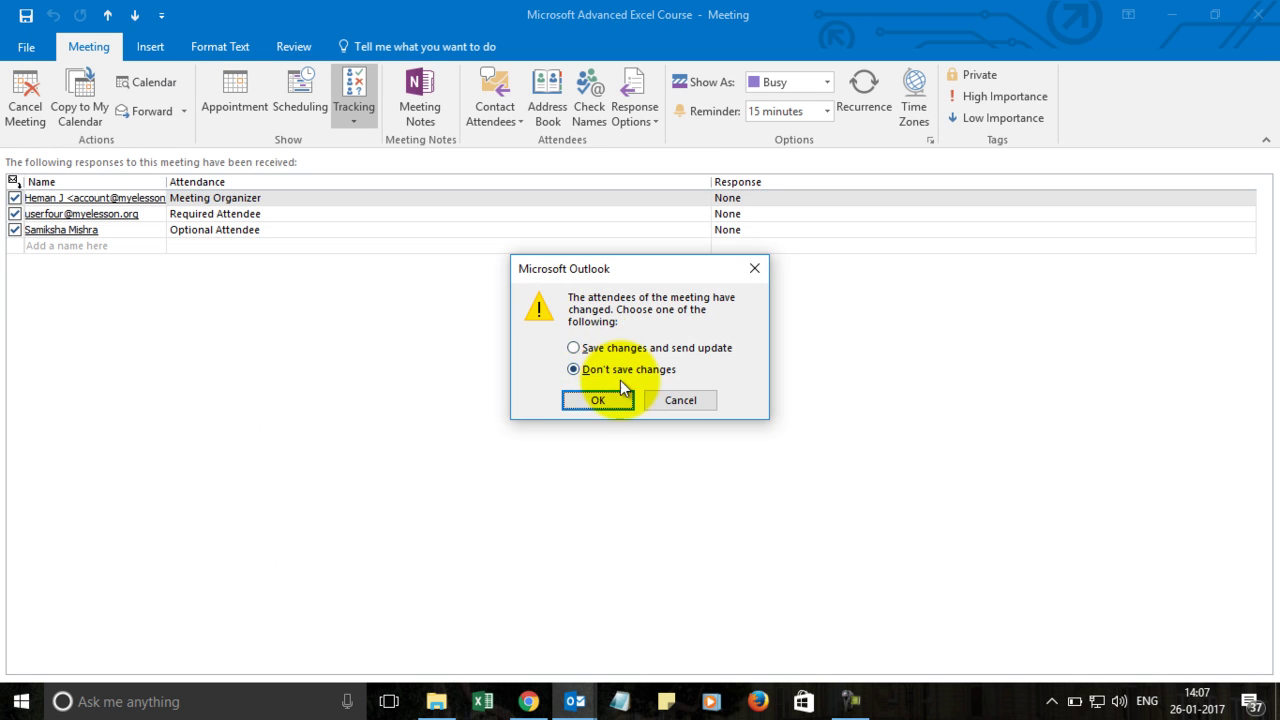
left_click(600, 399)
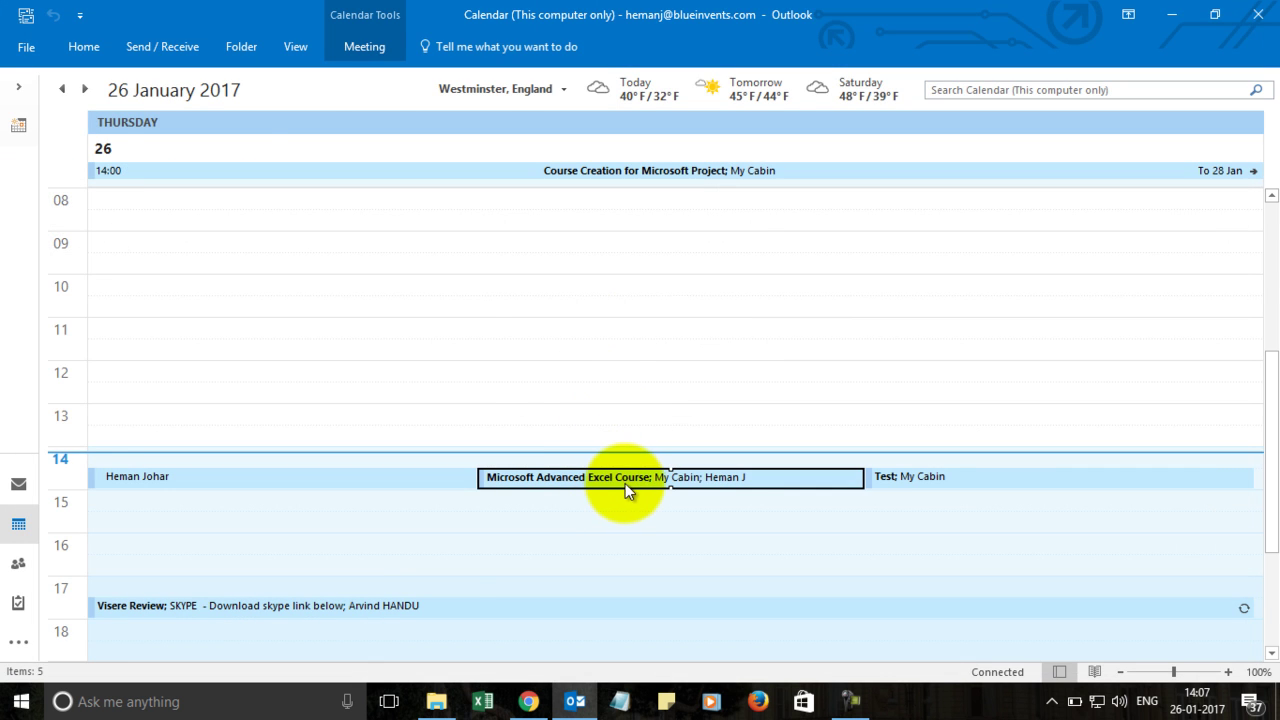
Reopen the Microsoft Advanced Excel Course meeting from the calendar and start its cancellation.
double_click(612, 476)
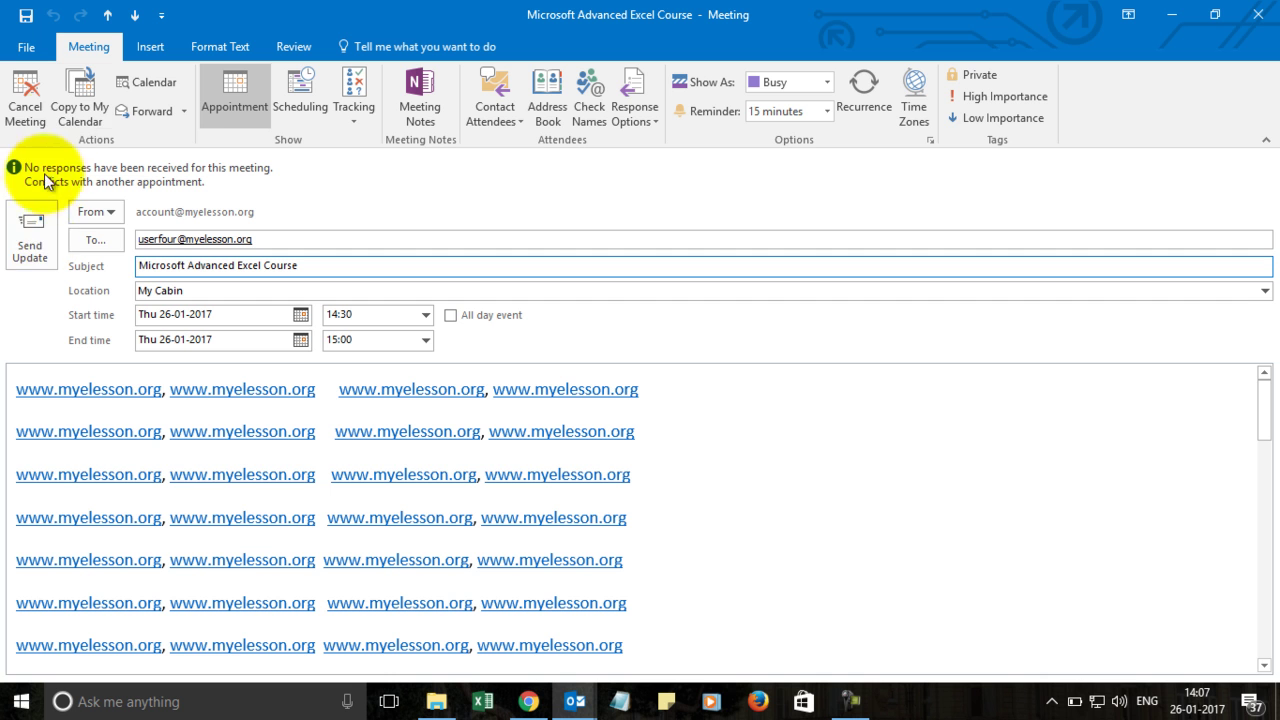
left_click(31, 128)
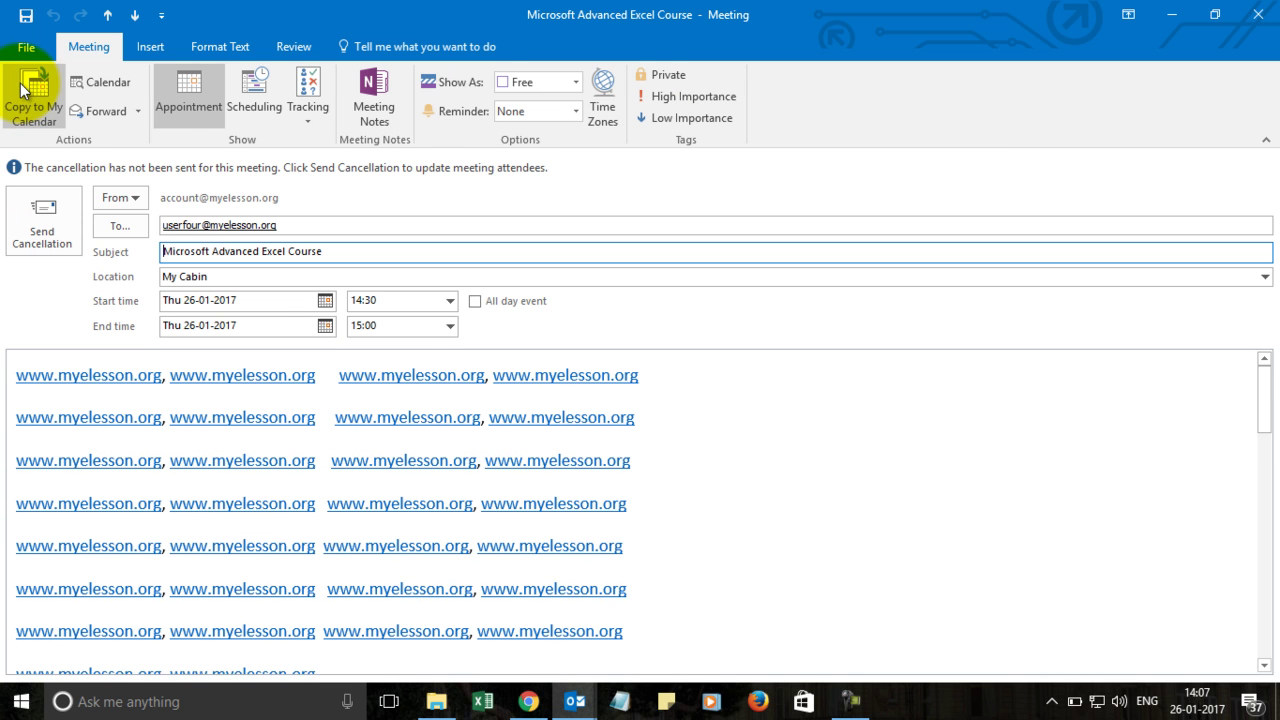